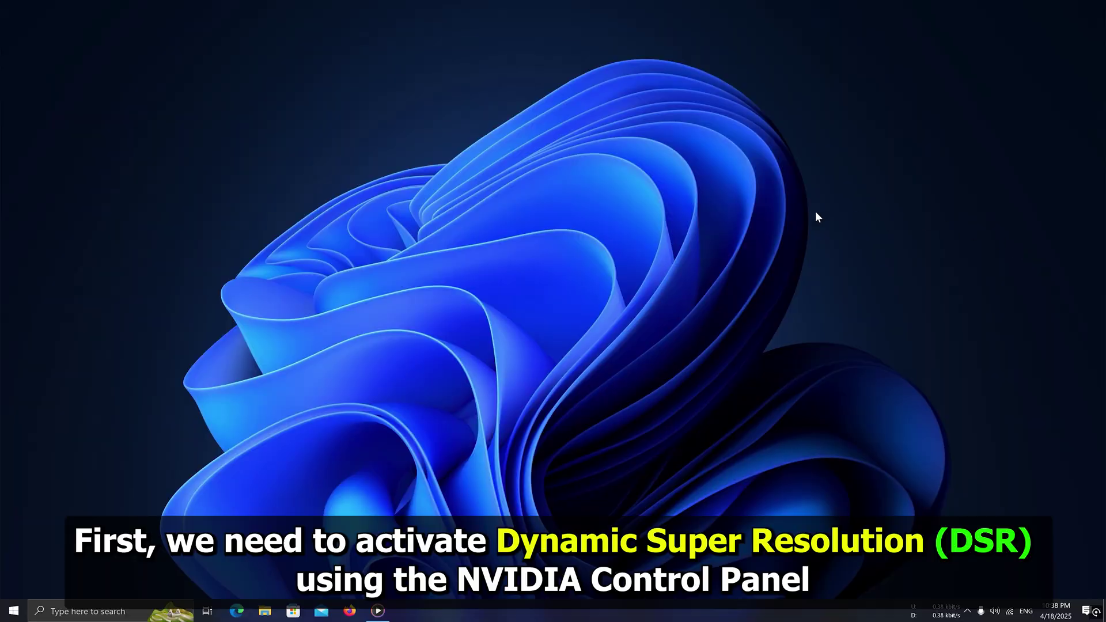
# Step: Launch NVIDIA Control Panel from the taskbar search and move its window to the screen centre
pyautogui.rightClick(676, 171)
pyautogui.click(717, 206)
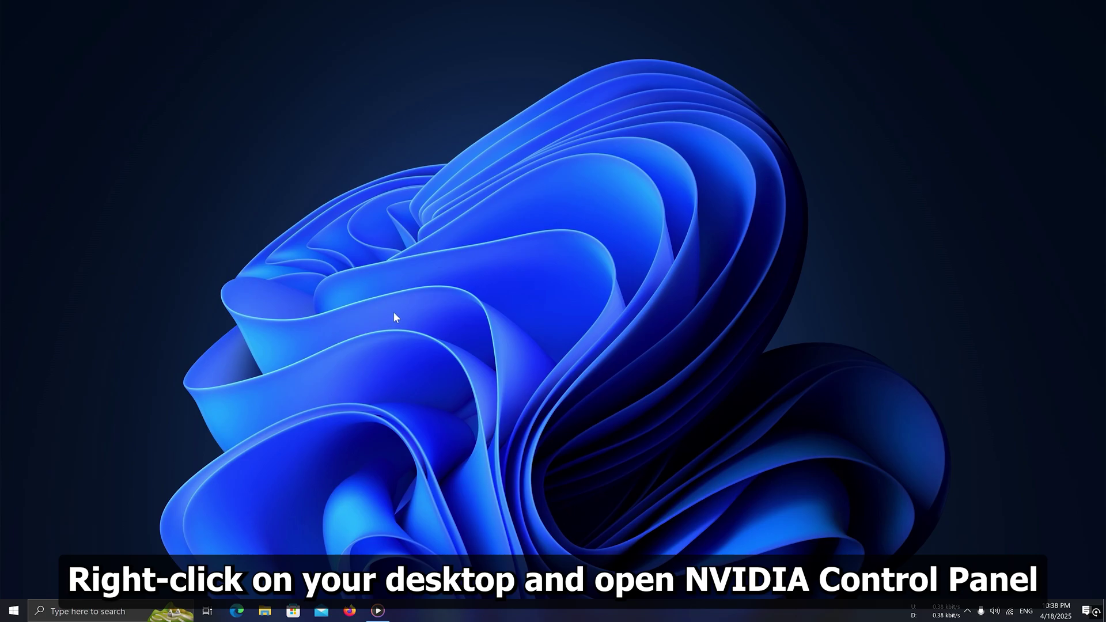
pyautogui.click(100, 612)
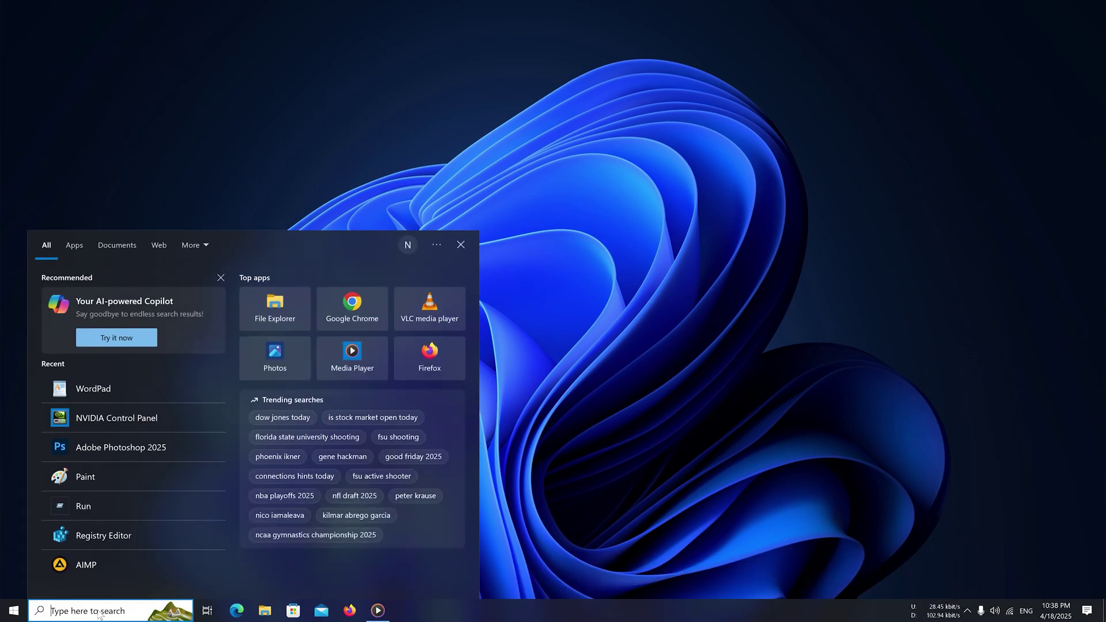
pyautogui.write('n')
pyautogui.press('Return')
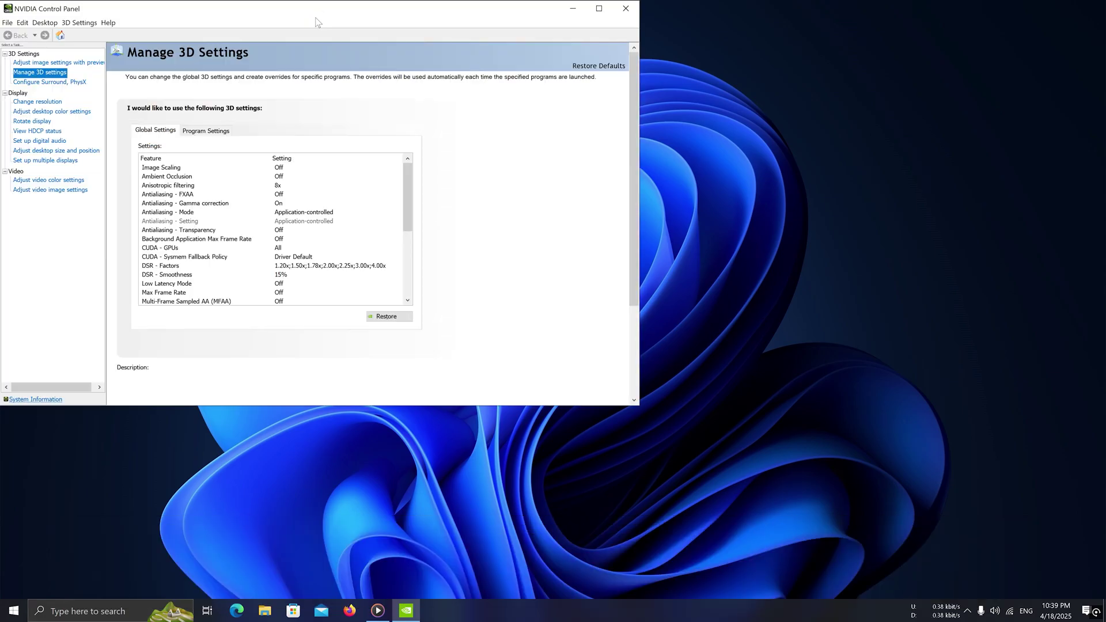
pyautogui.moveTo(319, 24); pyautogui.dragTo(487, 88)
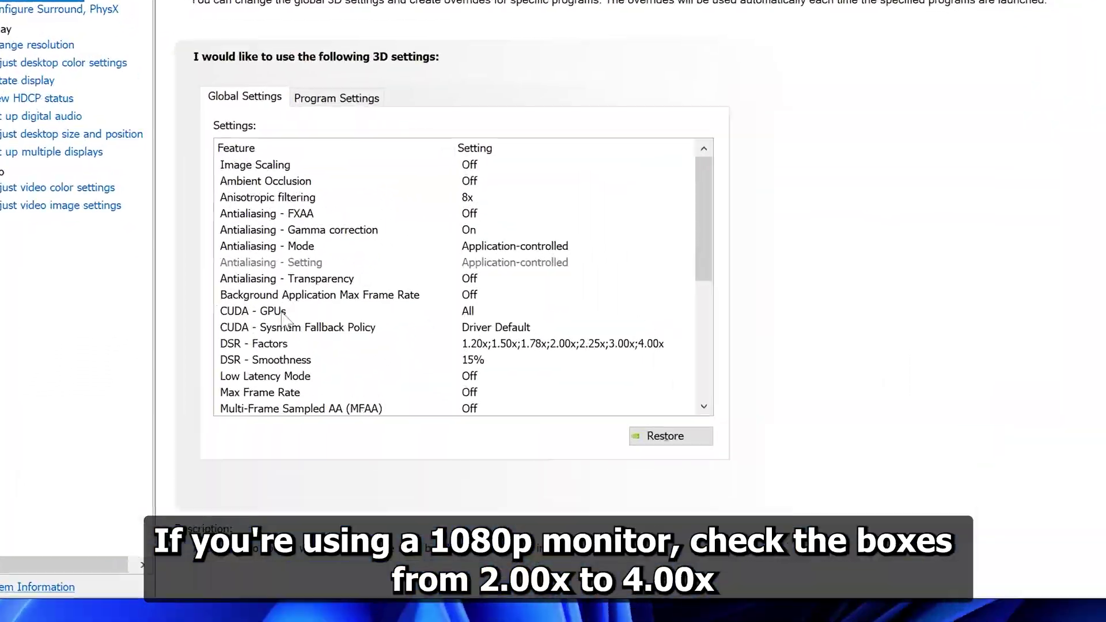
# Step: Enable every DSR factor from 1.20x through 4.00x
pyautogui.click(536, 345)
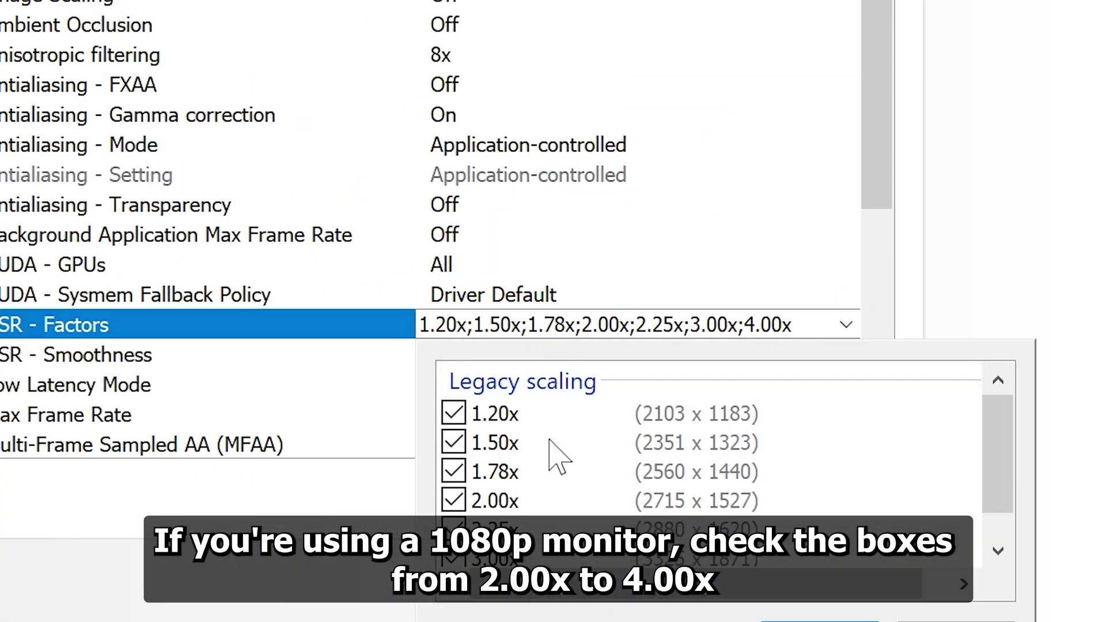
pyautogui.moveTo(1001, 490); pyautogui.dragTo(1003, 511)
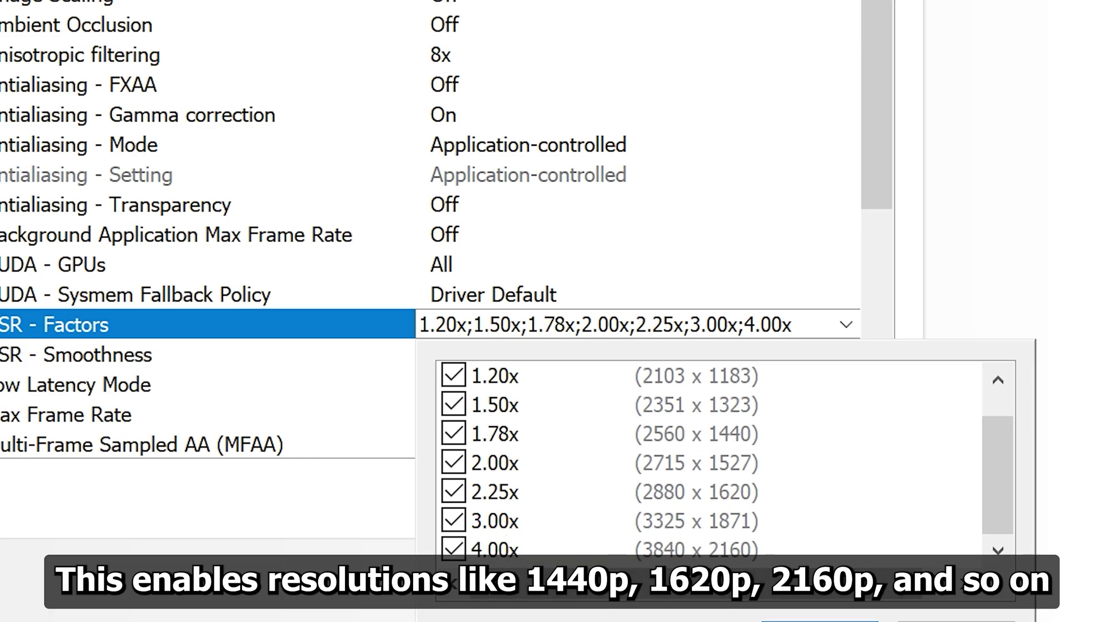
pyautogui.click(820, 615)
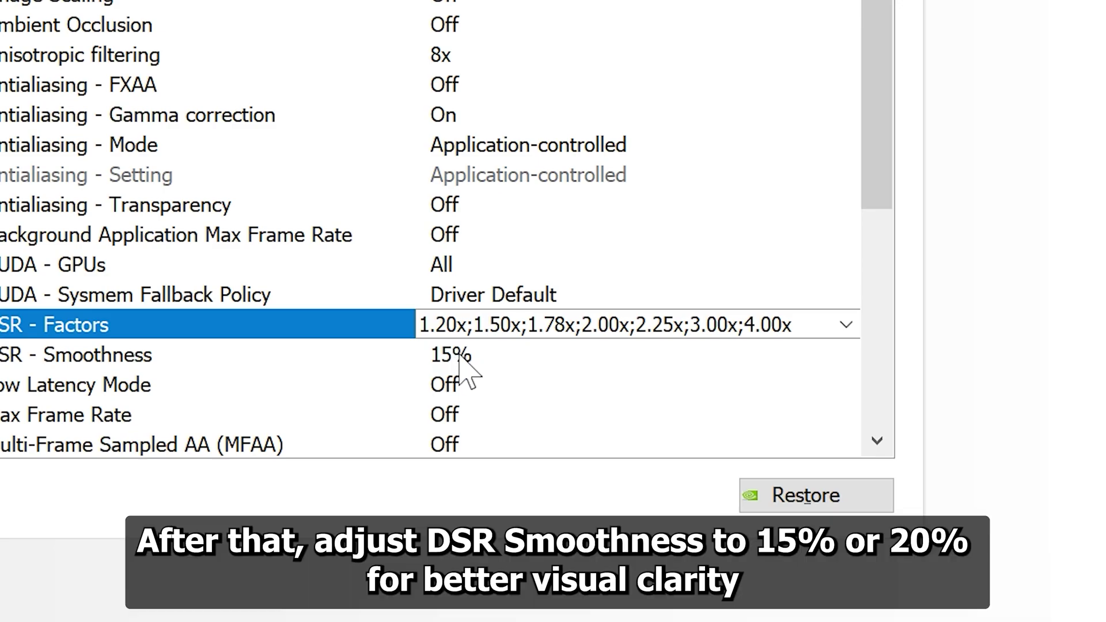
# Step: Confirm DSR smoothness at 15%, then close the control panel
pyautogui.click(461, 357)
pyautogui.click(460, 362)
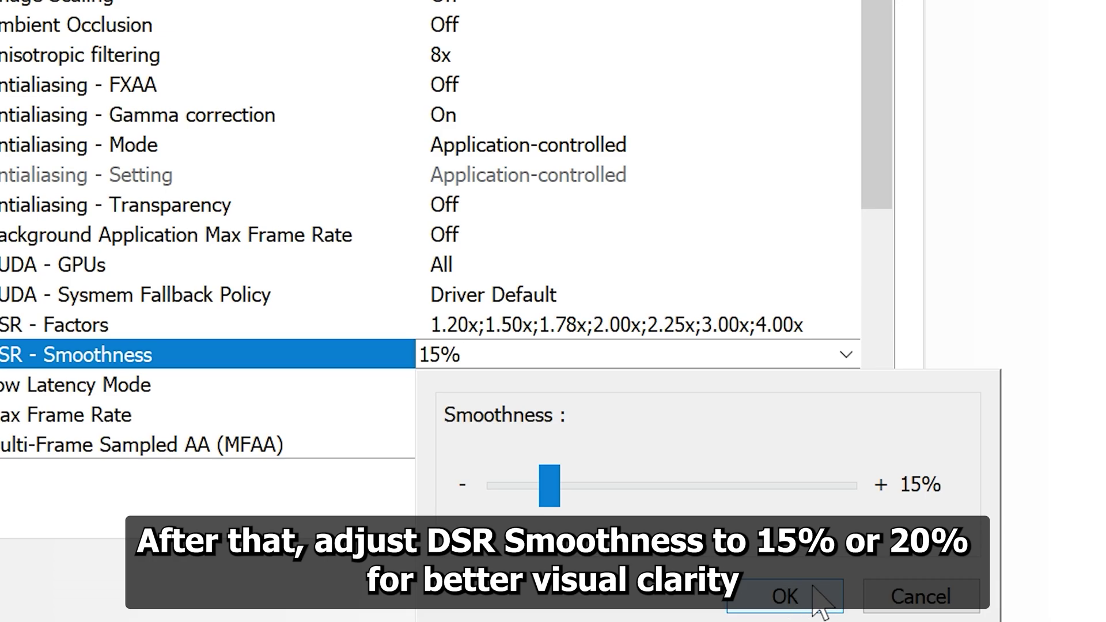
pyautogui.click(780, 586)
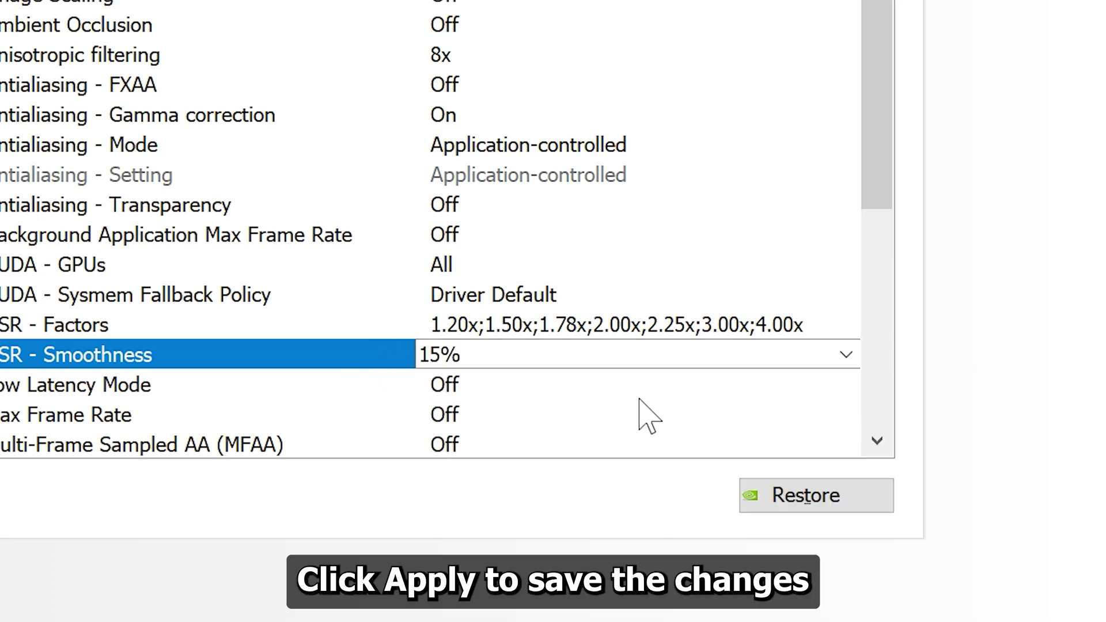
pyautogui.moveTo(887, 153)
pyautogui.mouseDown()
pyautogui.moveTo(876, 395)
pyautogui.moveTo(881, 149)
pyautogui.mouseUp()
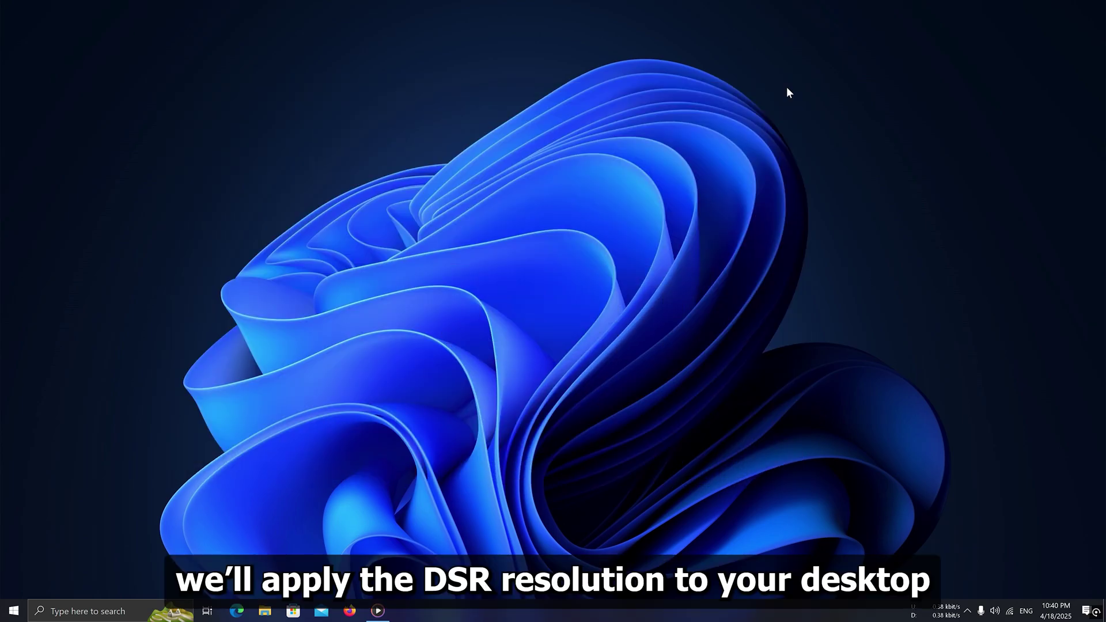
# Step: Open Windows Display settings from the desktop context menu and move the window to mid-screen
pyautogui.rightClick(507, 240)
pyautogui.click(510, 231)
pyautogui.rightClick(511, 231)
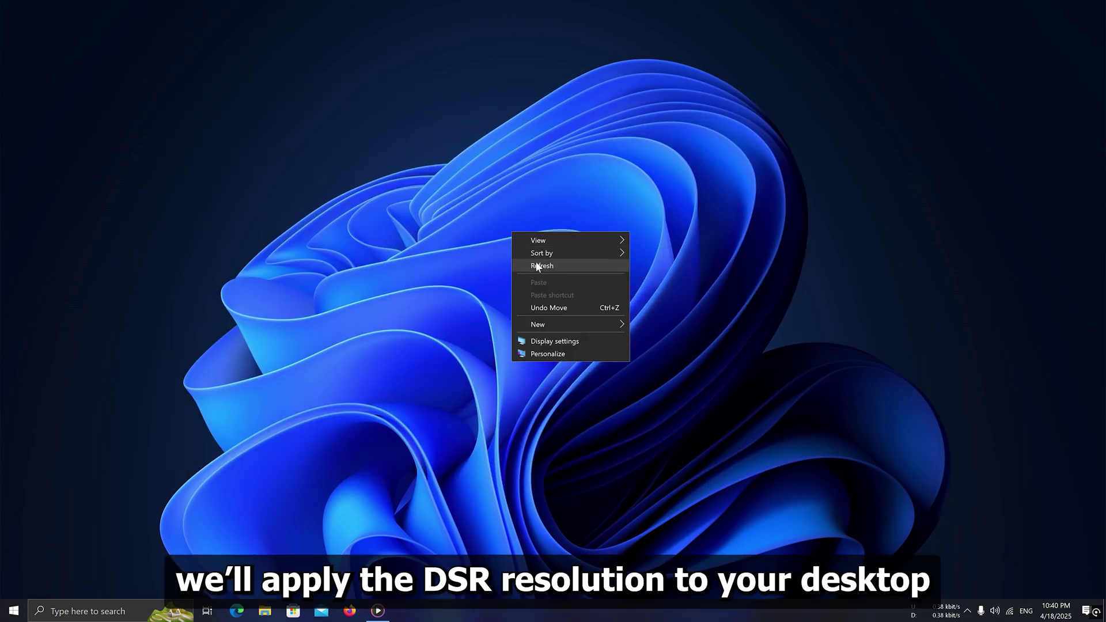
pyautogui.click(536, 262)
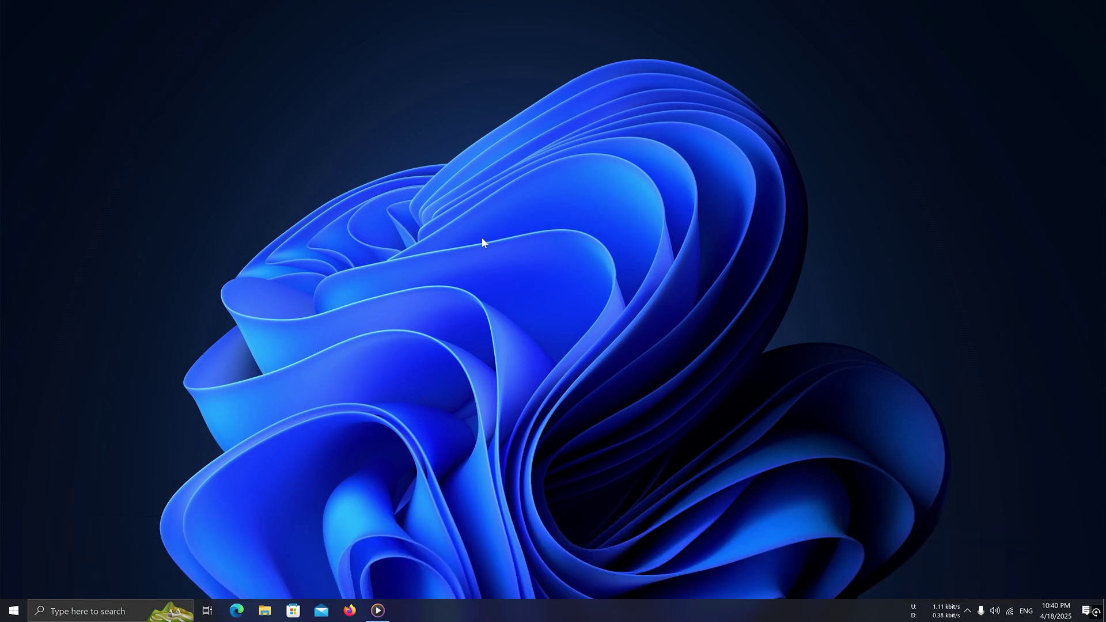
pyautogui.rightClick(484, 263)
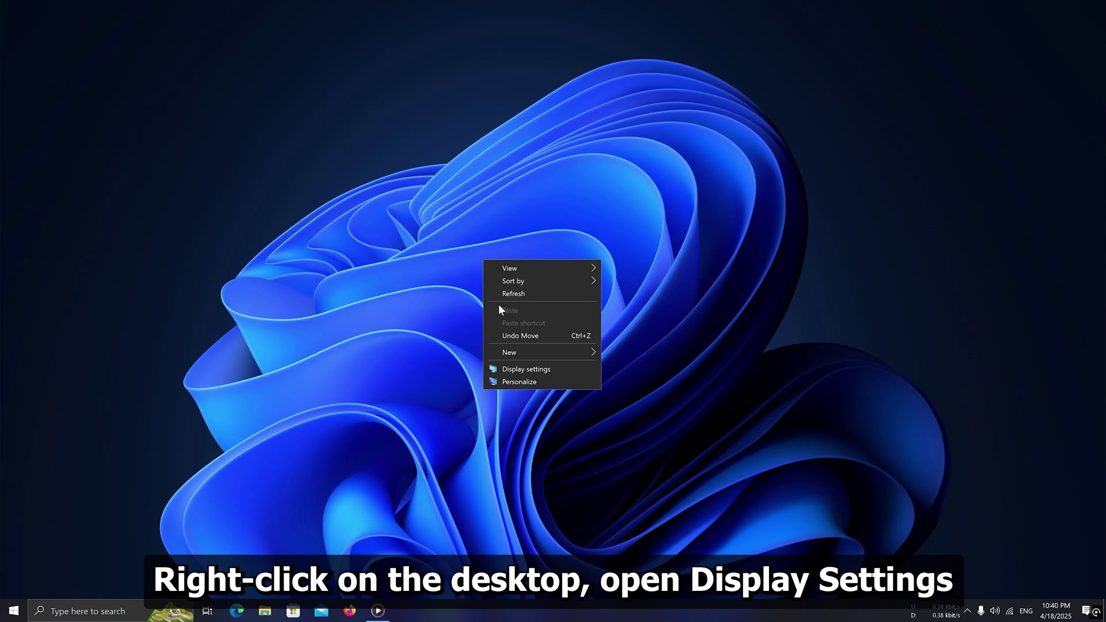
pyautogui.click(521, 370)
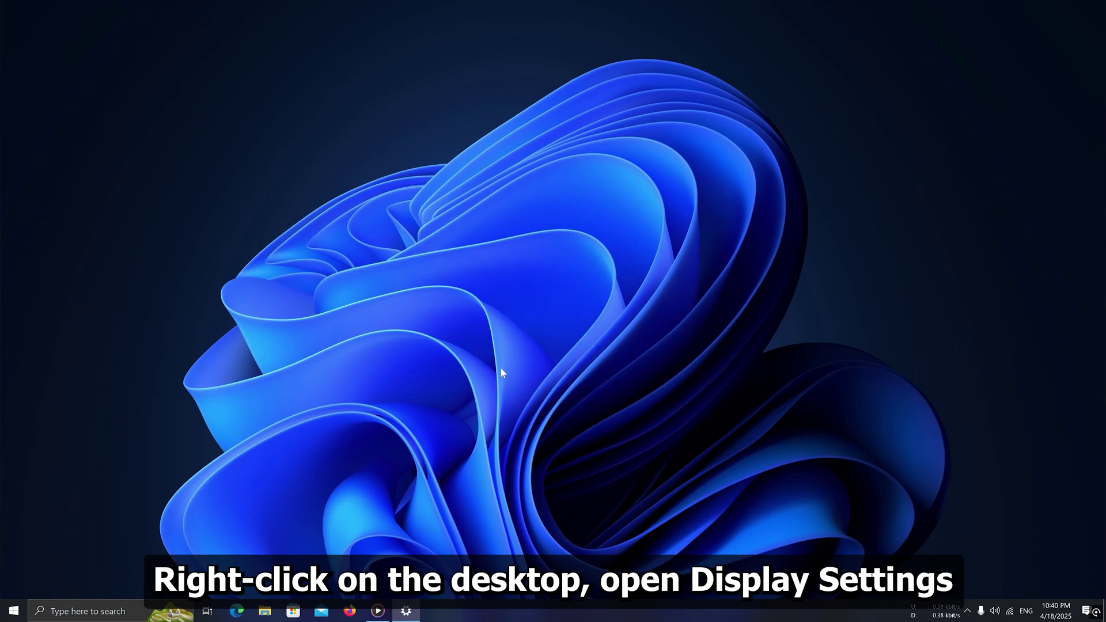
pyautogui.moveTo(262, 26); pyautogui.dragTo(465, 32)
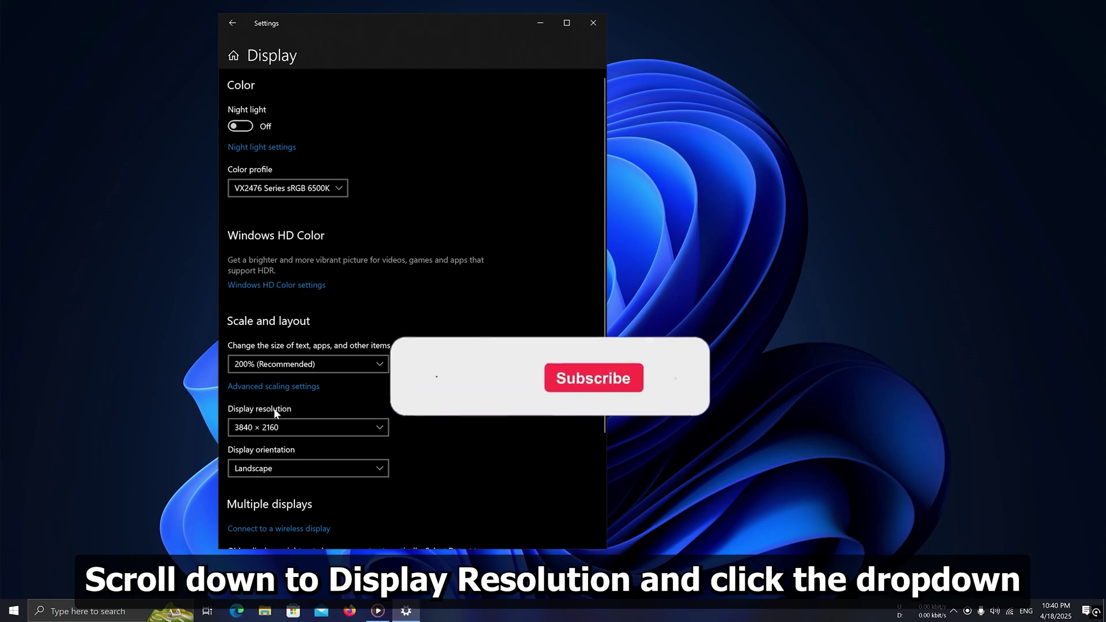
# Step: Choose 3840 × 2160 resolution and 200% (Recommended) scaling
pyautogui.click(297, 427)
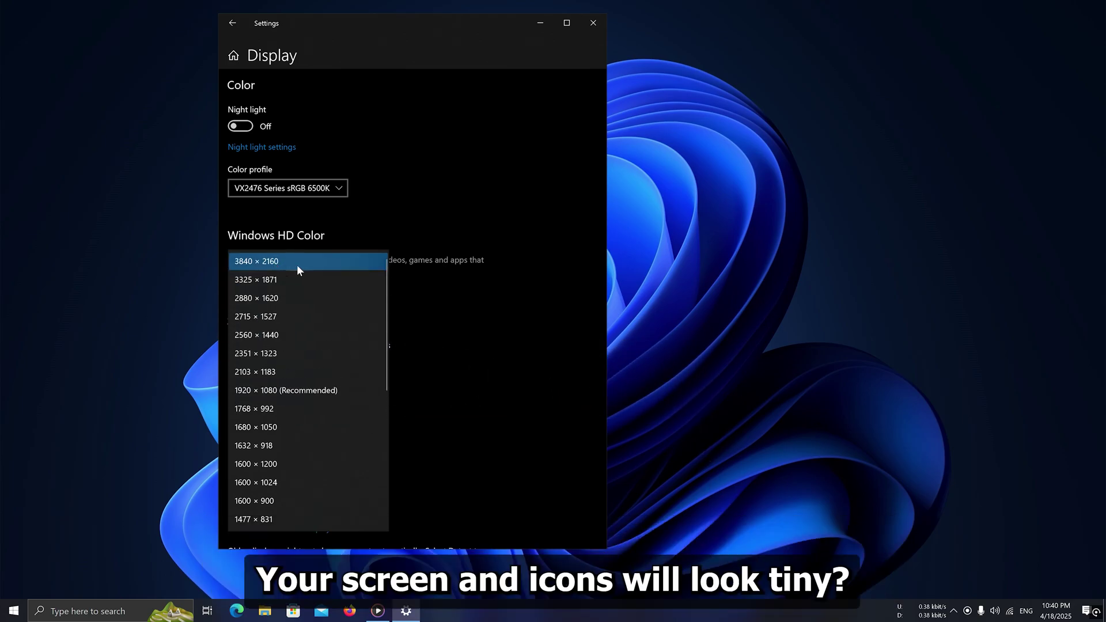
pyautogui.click(315, 265)
pyautogui.click(320, 360)
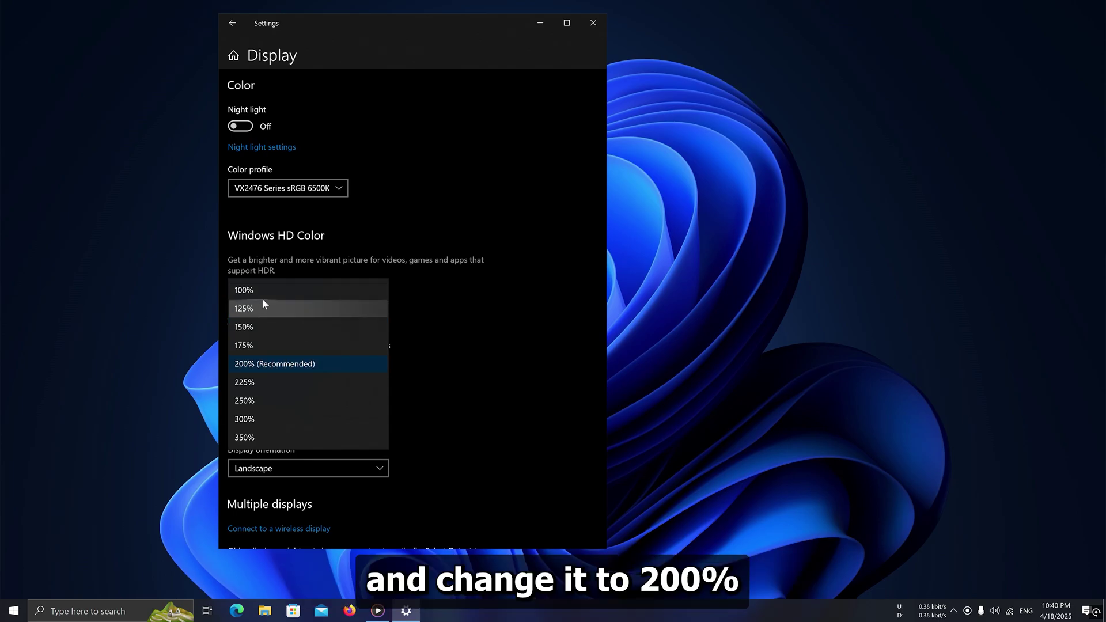
pyautogui.click(293, 365)
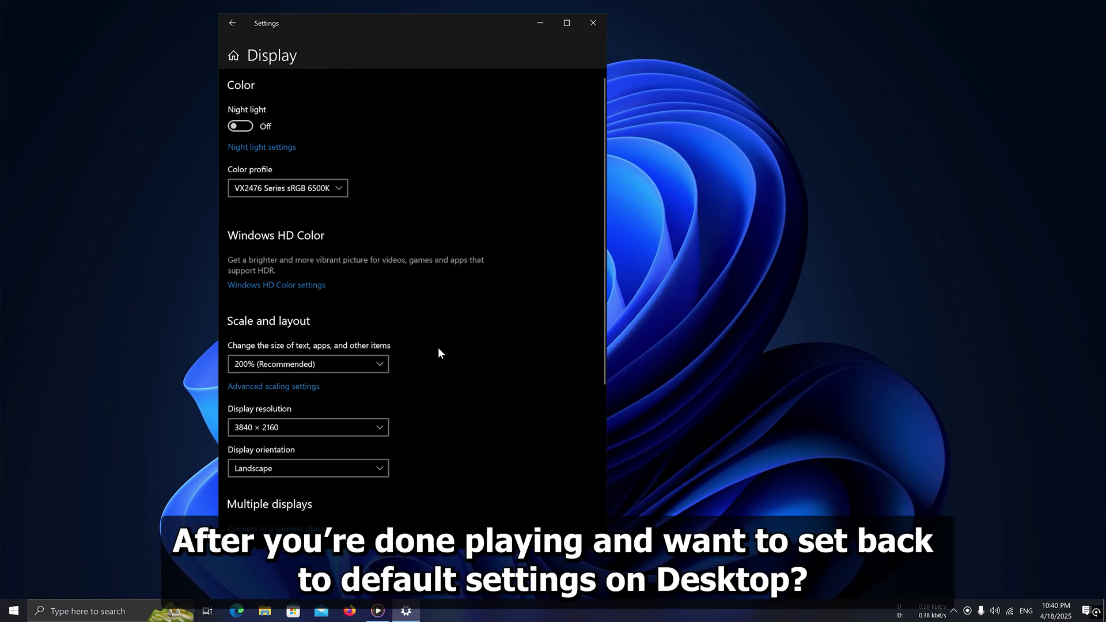
pyautogui.click(331, 430)
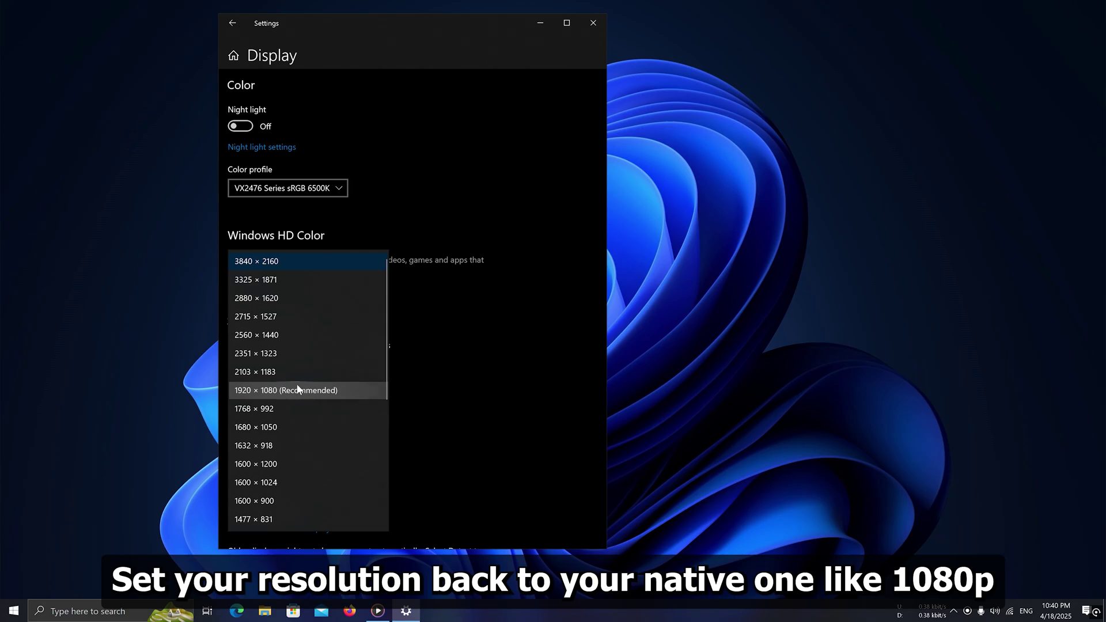
pyautogui.click(452, 410)
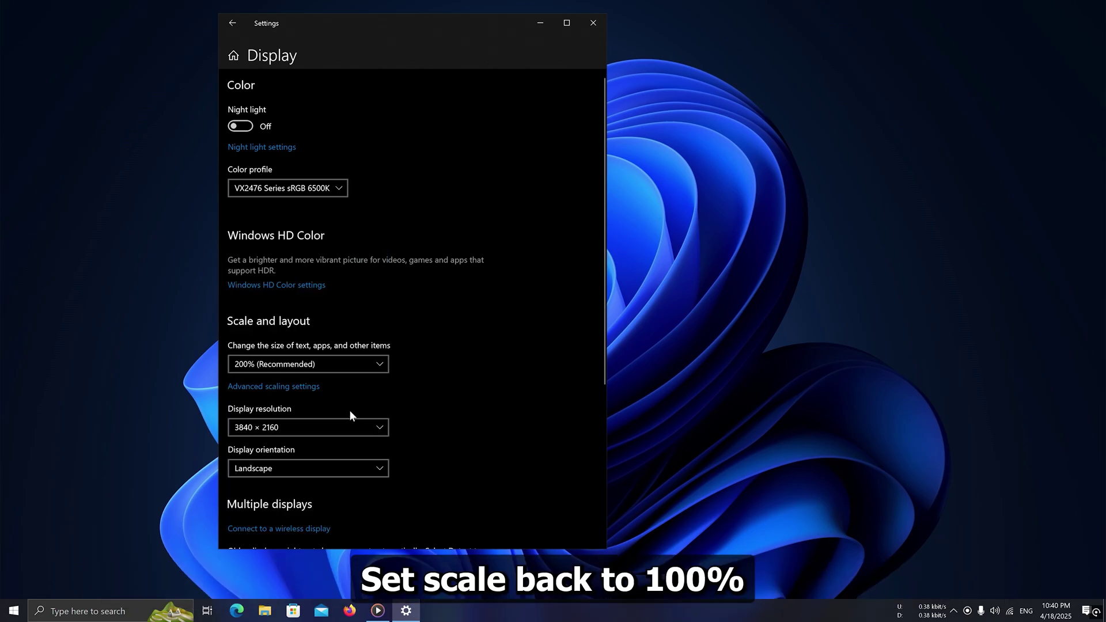
pyautogui.click(304, 363)
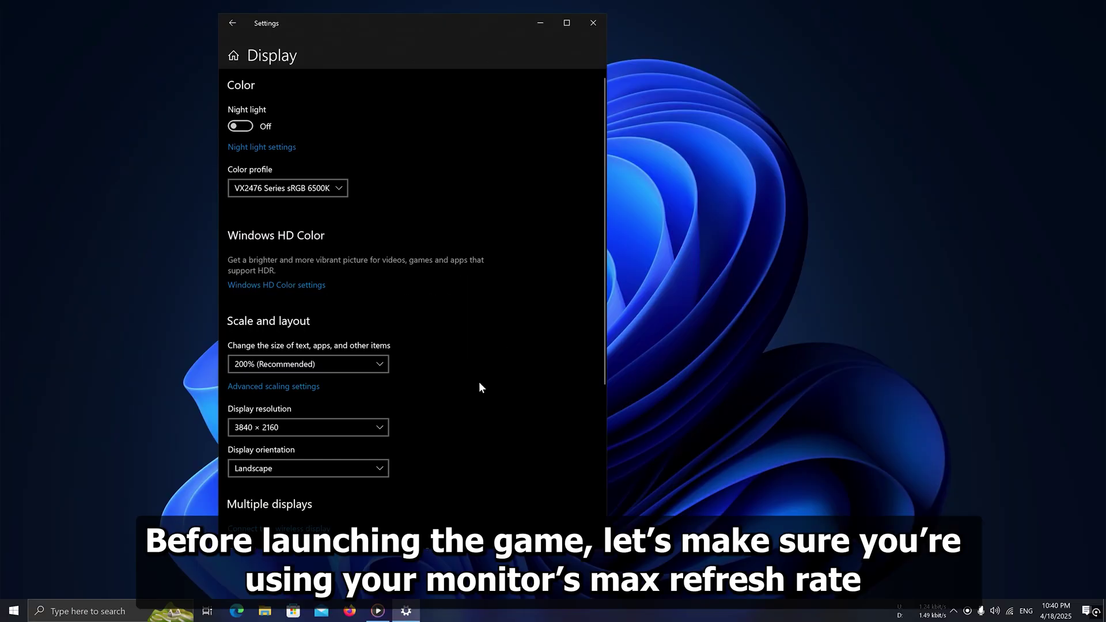
# Step: Open the Display adapter properties from Advanced display settings
pyautogui.scroll(-3, 496, 324)
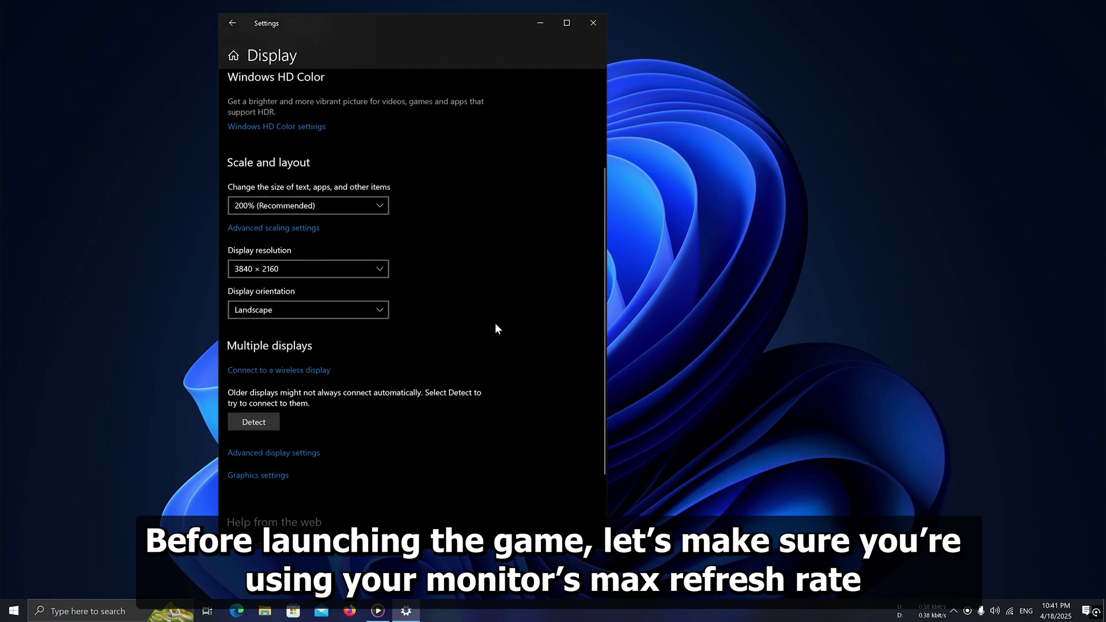
pyautogui.scroll(-2, 496, 323)
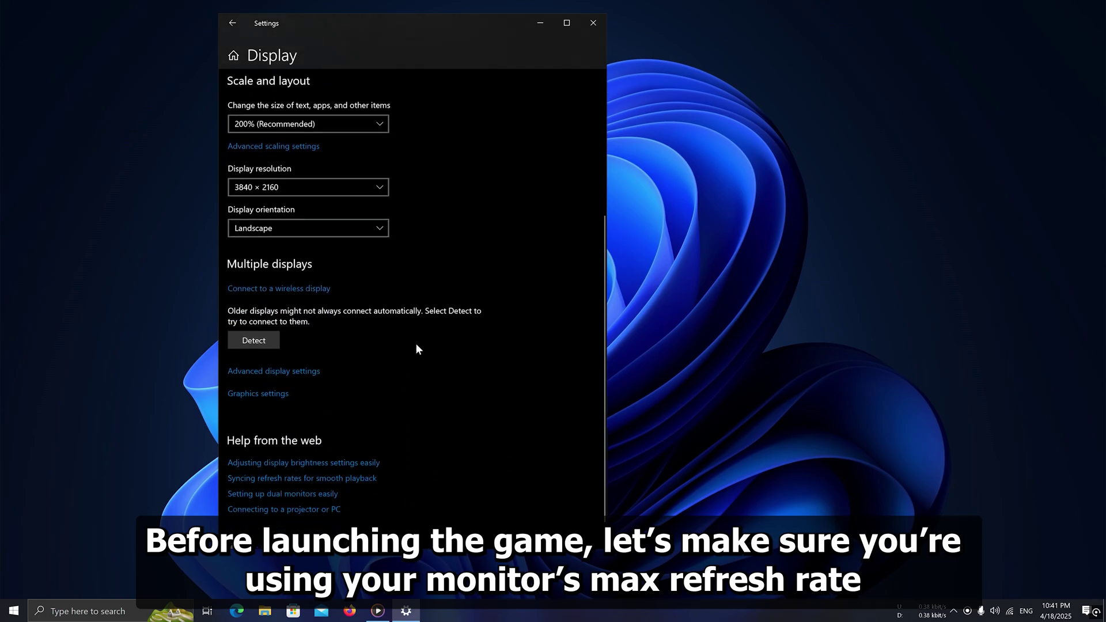
pyautogui.click(274, 372)
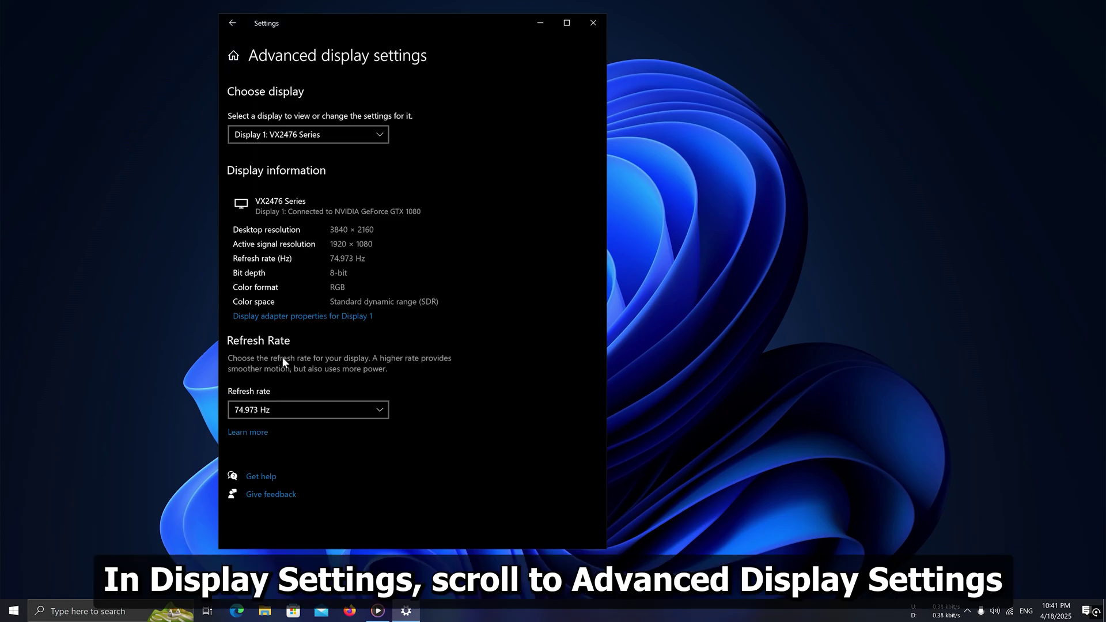
pyautogui.click(315, 317)
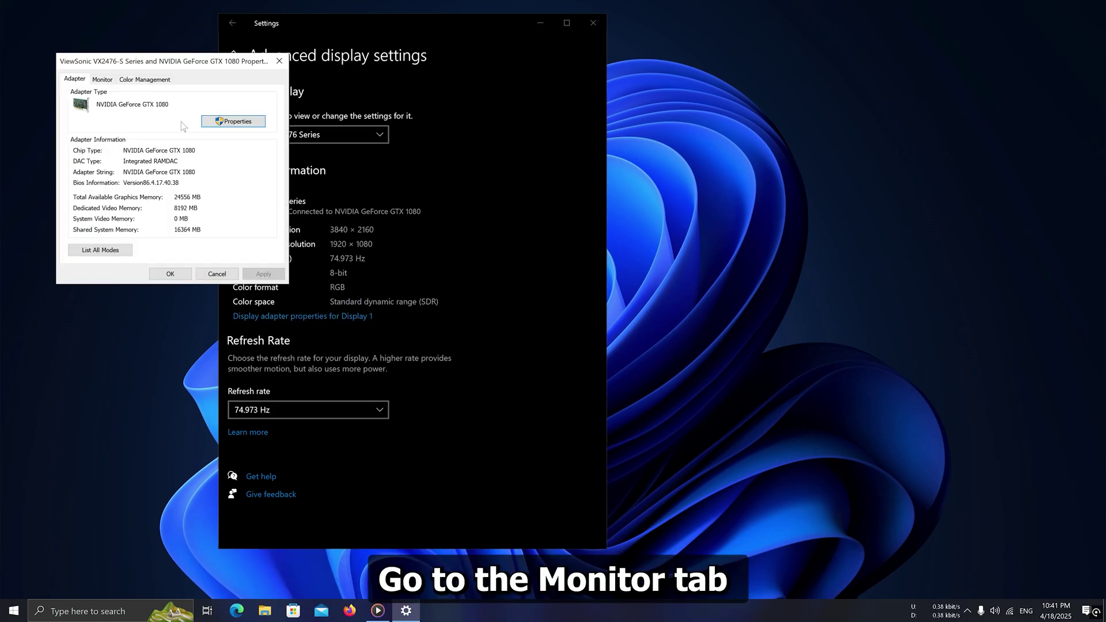
pyautogui.moveTo(173, 64); pyautogui.dragTo(232, 78)
# Step: Pick 75 Hertz on the Monitor tab, apply it, and close Settings
pyautogui.click(159, 94)
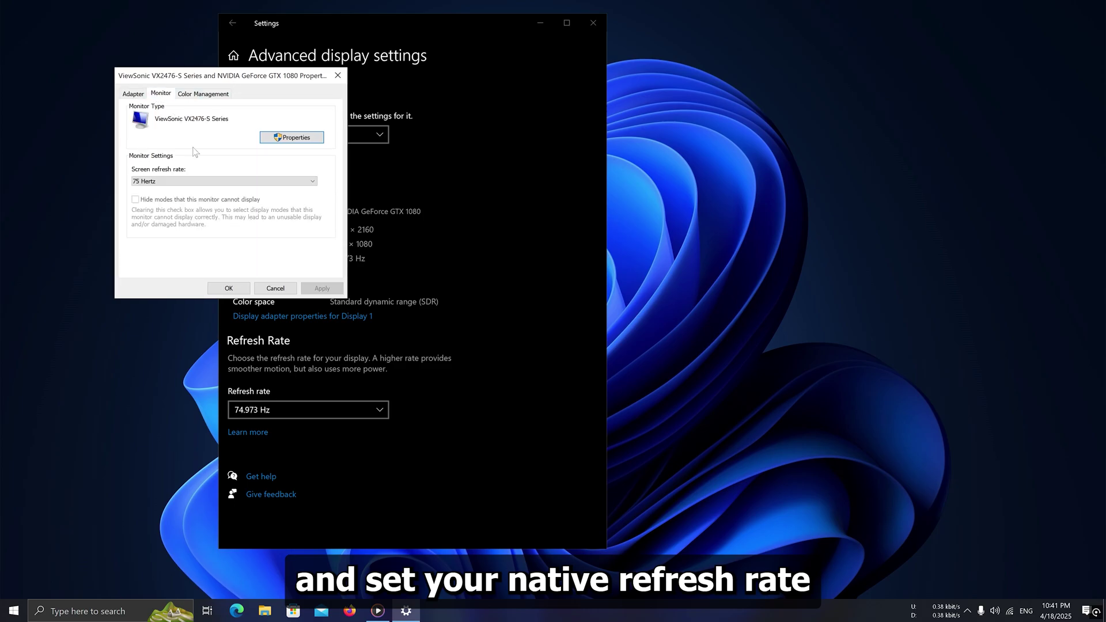
pyautogui.click(185, 180)
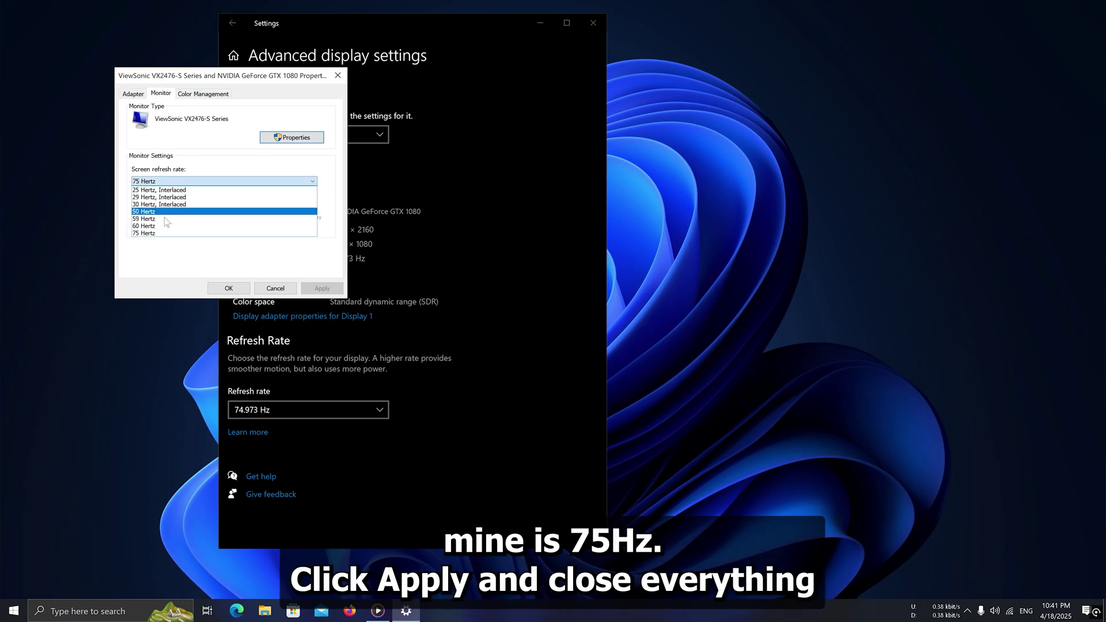
pyautogui.click(147, 234)
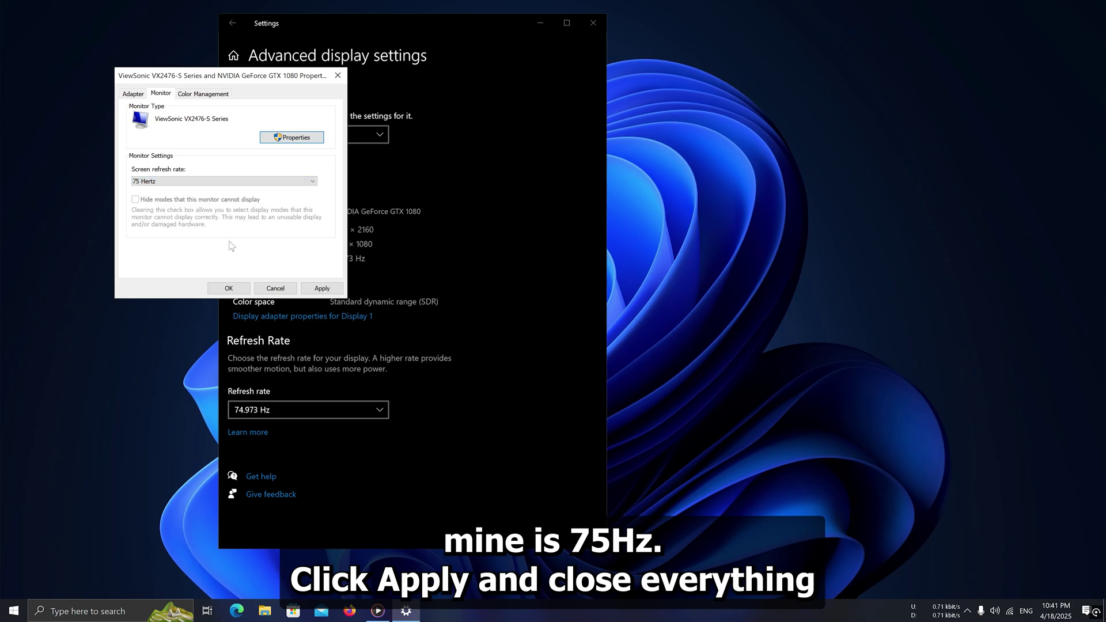
pyautogui.click(240, 285)
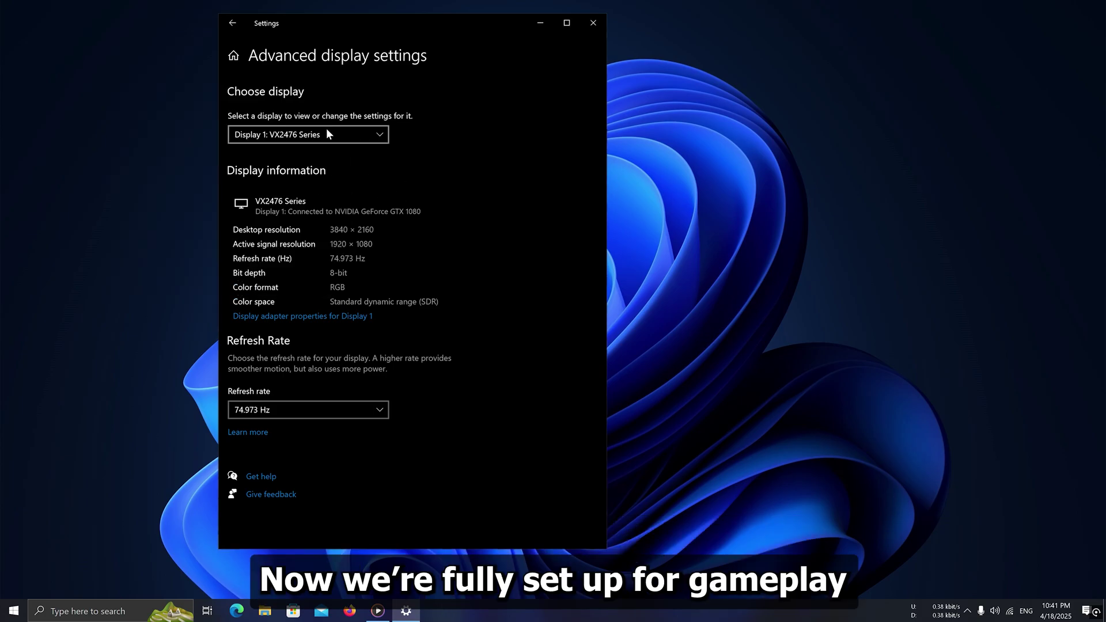
pyautogui.click(591, 27)
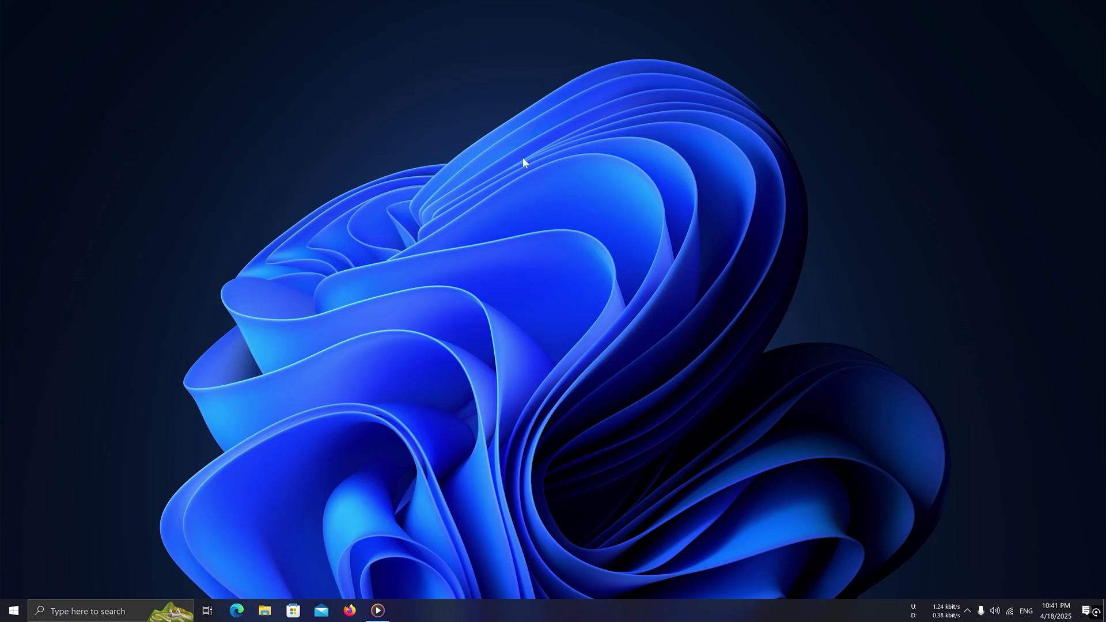
# Step: Refresh the desktop, then open the game's Graphics settings
pyautogui.rightClick(523, 157)
pyautogui.click(541, 189)
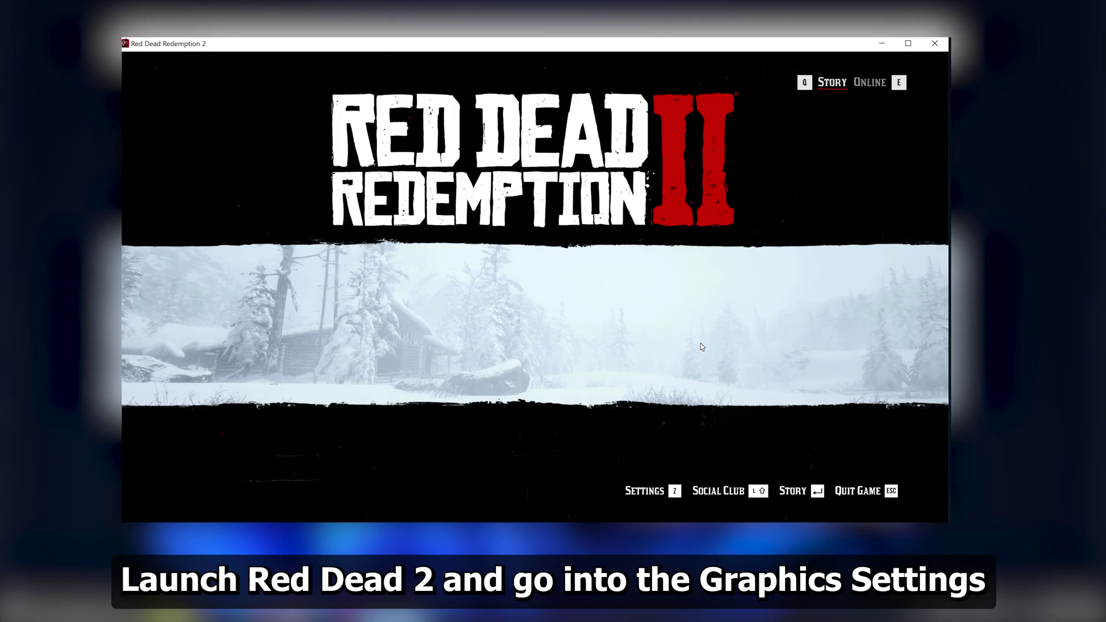
pyautogui.press('z')
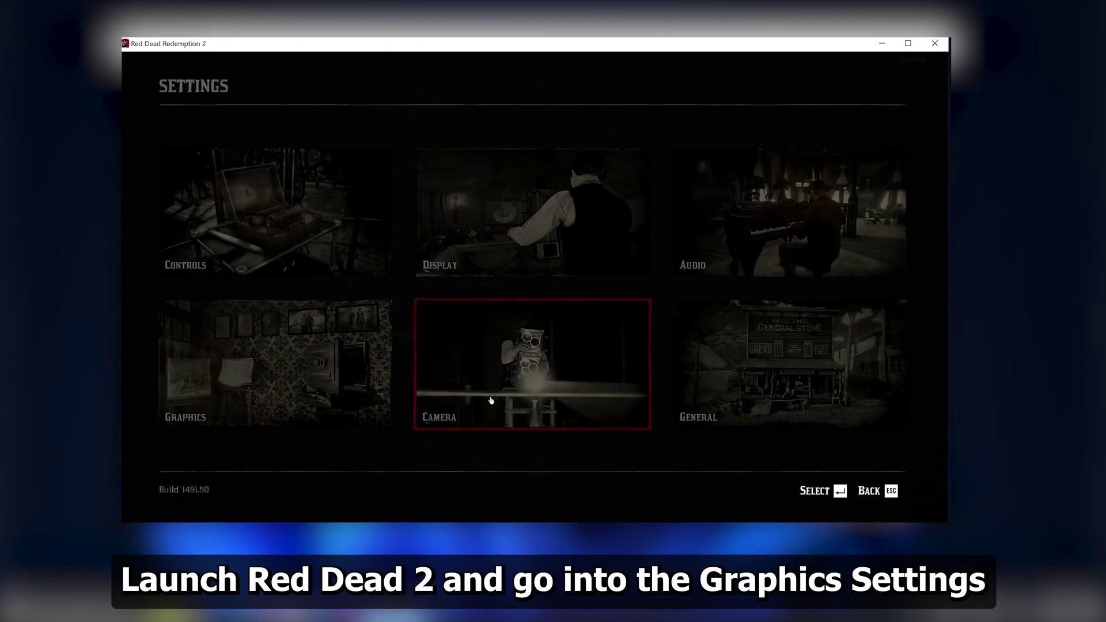
pyautogui.click(190, 361)
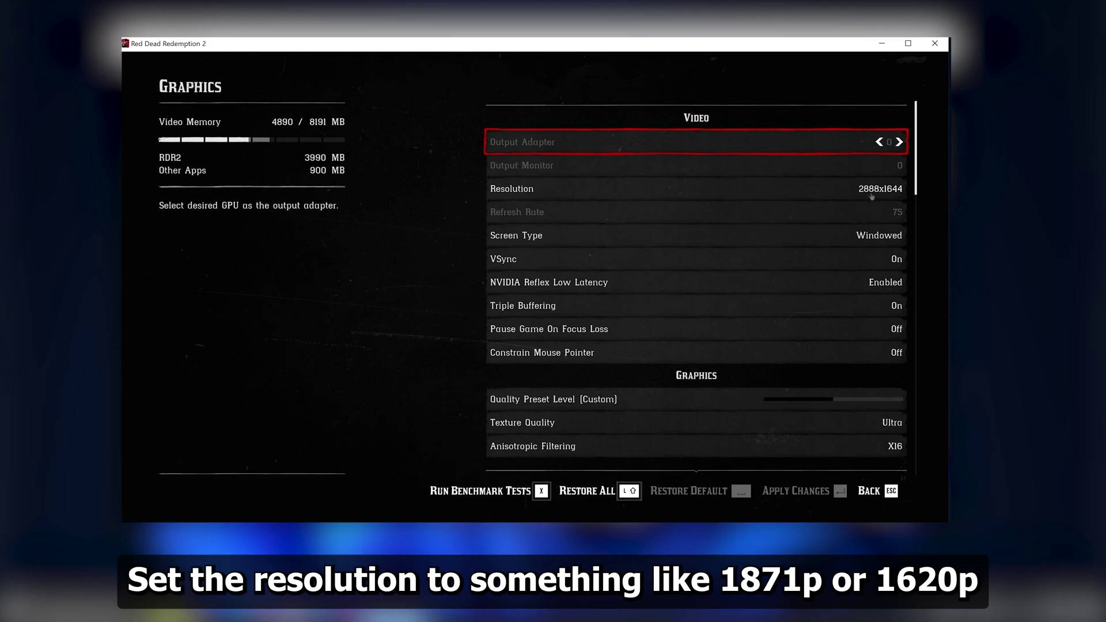
# Step: Step through the Resolution options and settle on 2880x1620
pyautogui.click(872, 194)
pyautogui.press('Right')
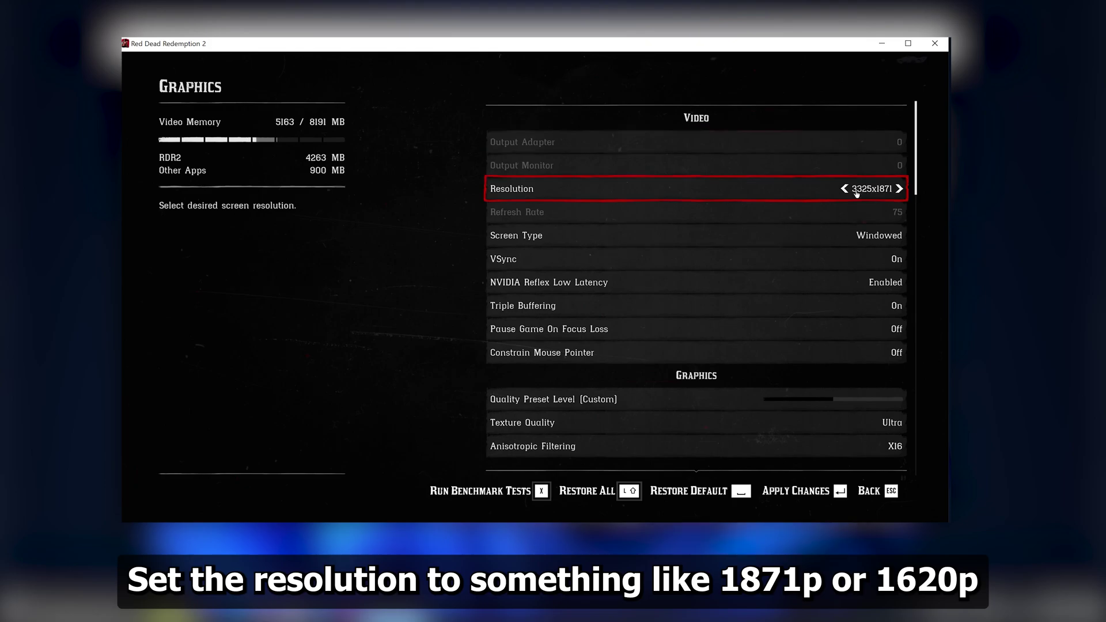
pyautogui.press('Left')
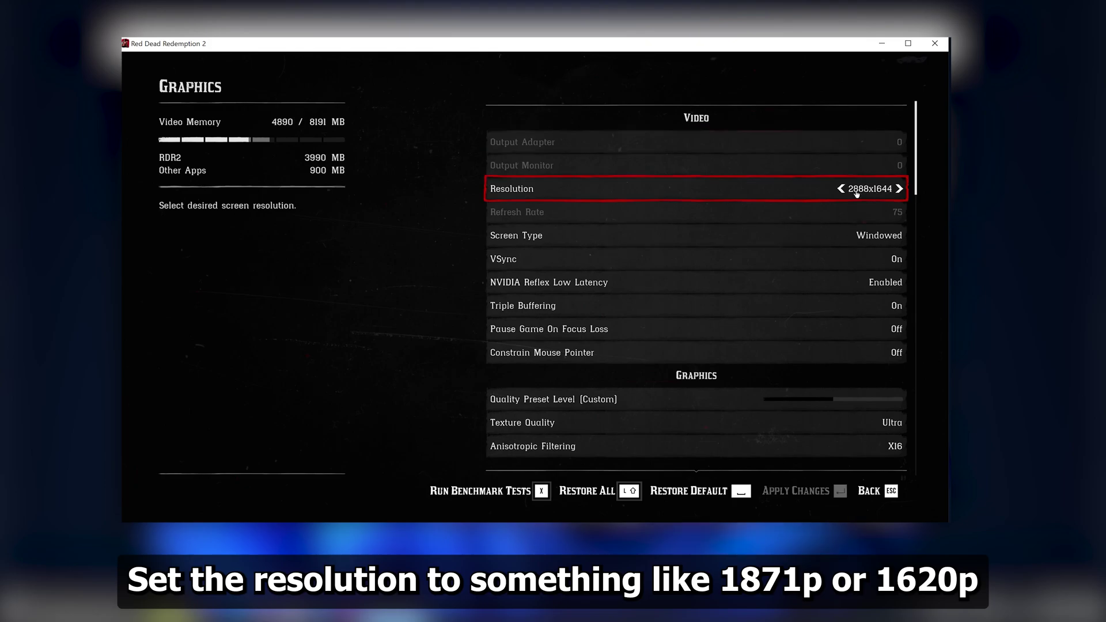
pyautogui.press('Left')
pyautogui.press('Right')
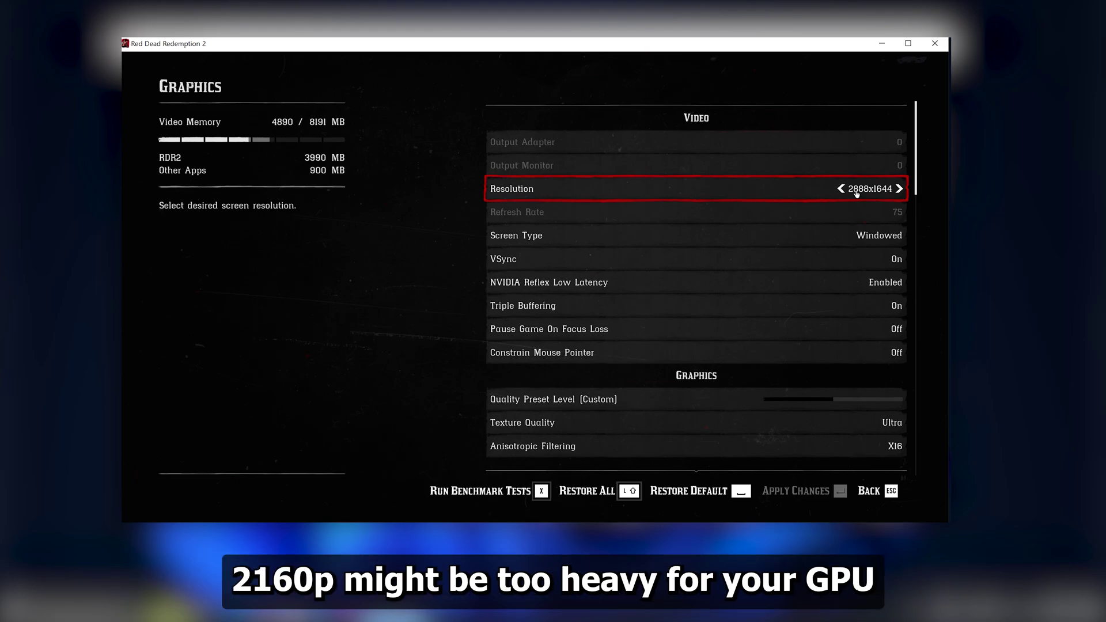
pyautogui.press('Right')
pyautogui.press('Right')
pyautogui.press('Left')
pyautogui.press('Left')
pyautogui.press('Left')
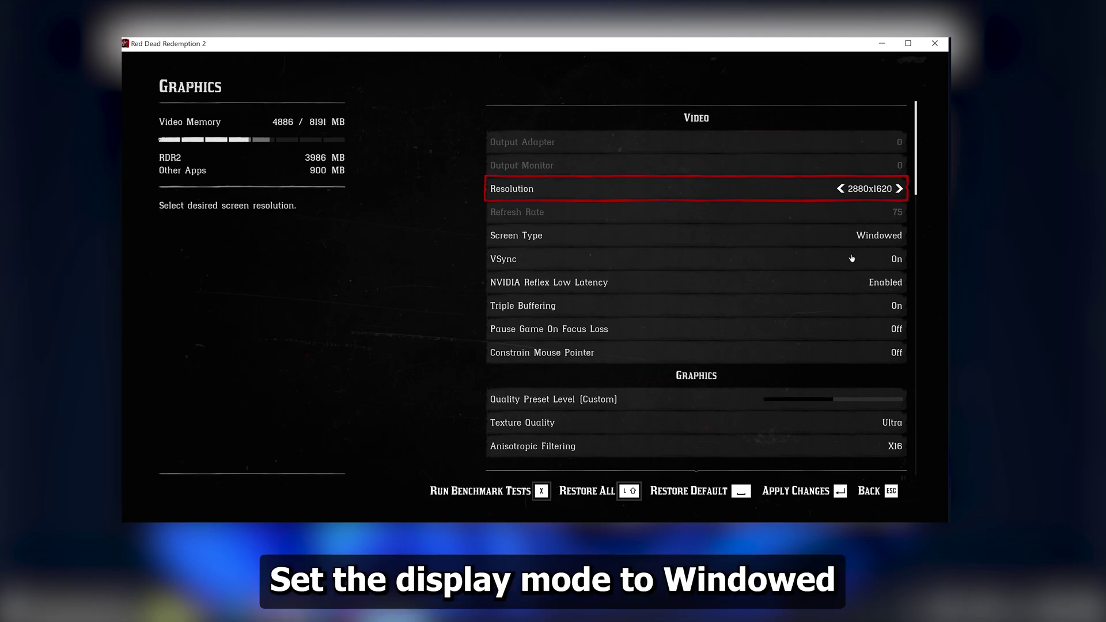
# Step: Keep Screen Type on Windowed and review VSync, Triple Buffering and Texture Quality
pyautogui.click(870, 235)
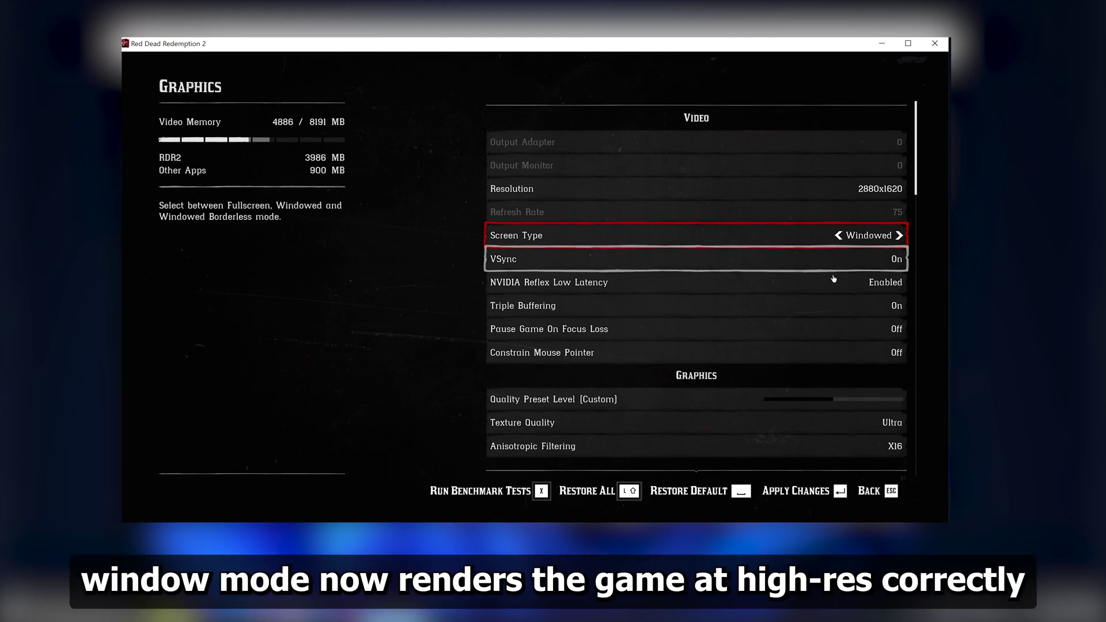
pyautogui.press('Down')
pyautogui.press('Down')
pyautogui.press('Down')
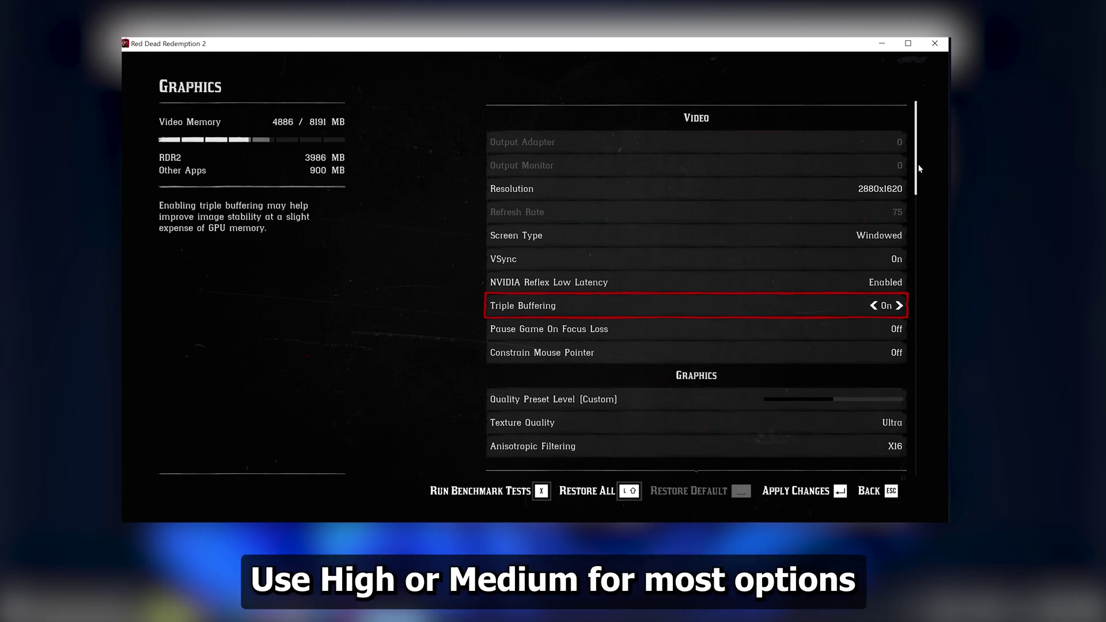
pyautogui.moveTo(914, 176); pyautogui.dragTo(915, 242)
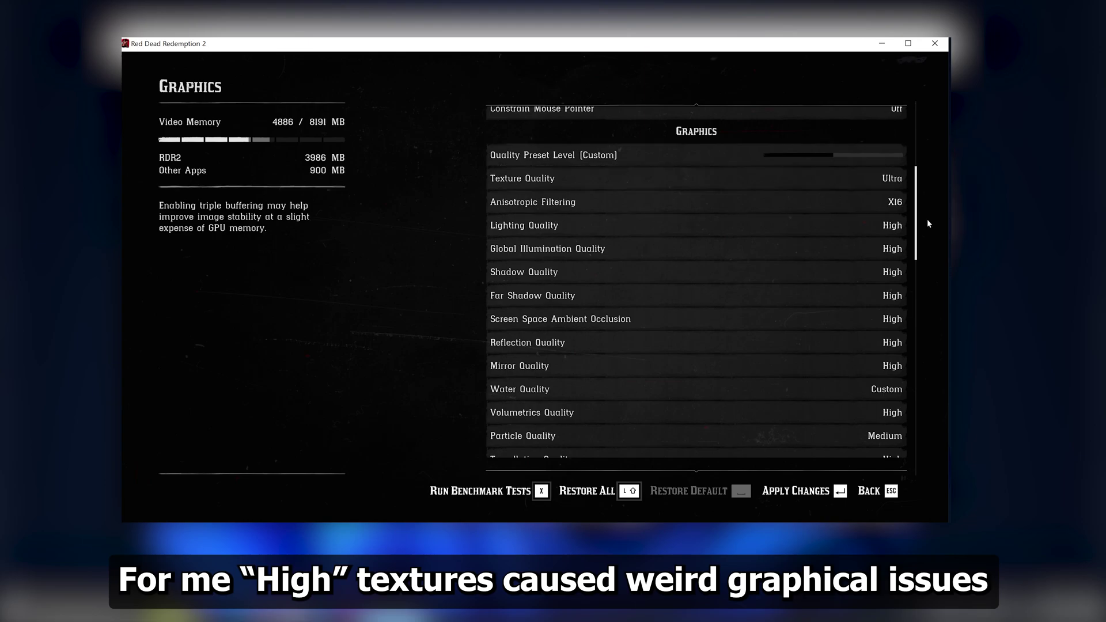
pyautogui.scroll(2, 921, 232)
pyautogui.scroll(-5, 921, 232)
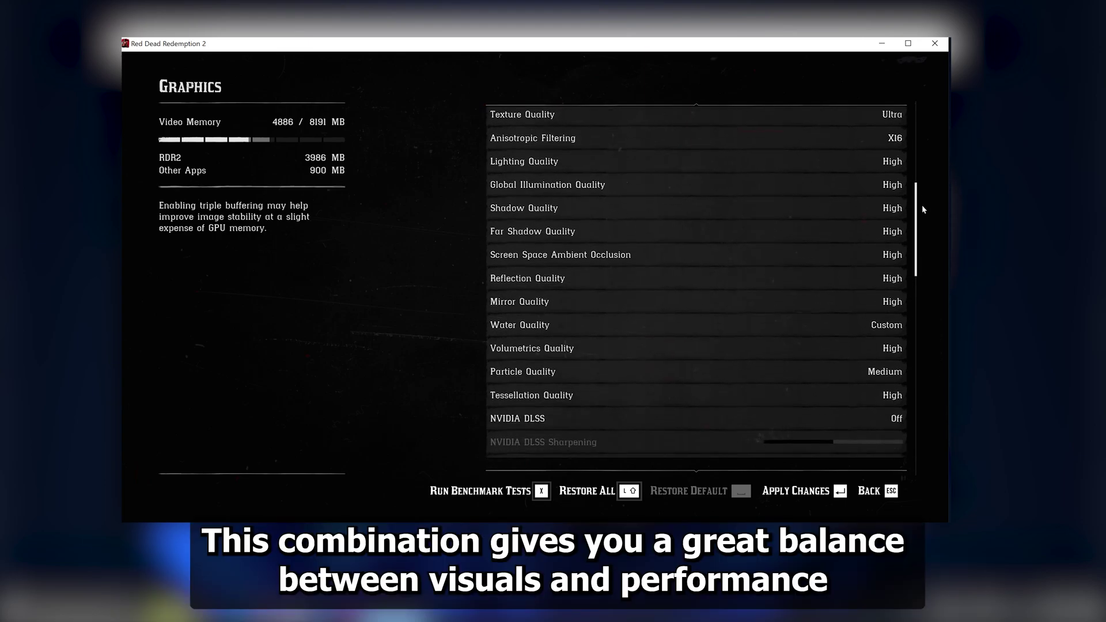
pyautogui.scroll(-2, 933, 199)
pyautogui.scroll(5, 915, 293)
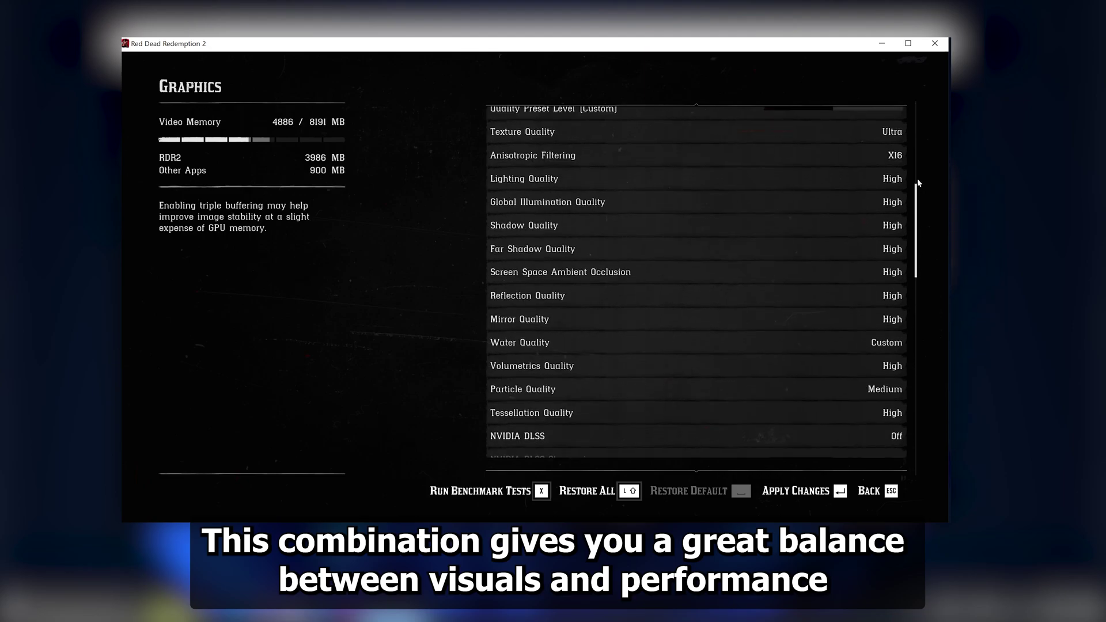
pyautogui.scroll(-12, 942, 312)
pyautogui.scroll(1, 931, 444)
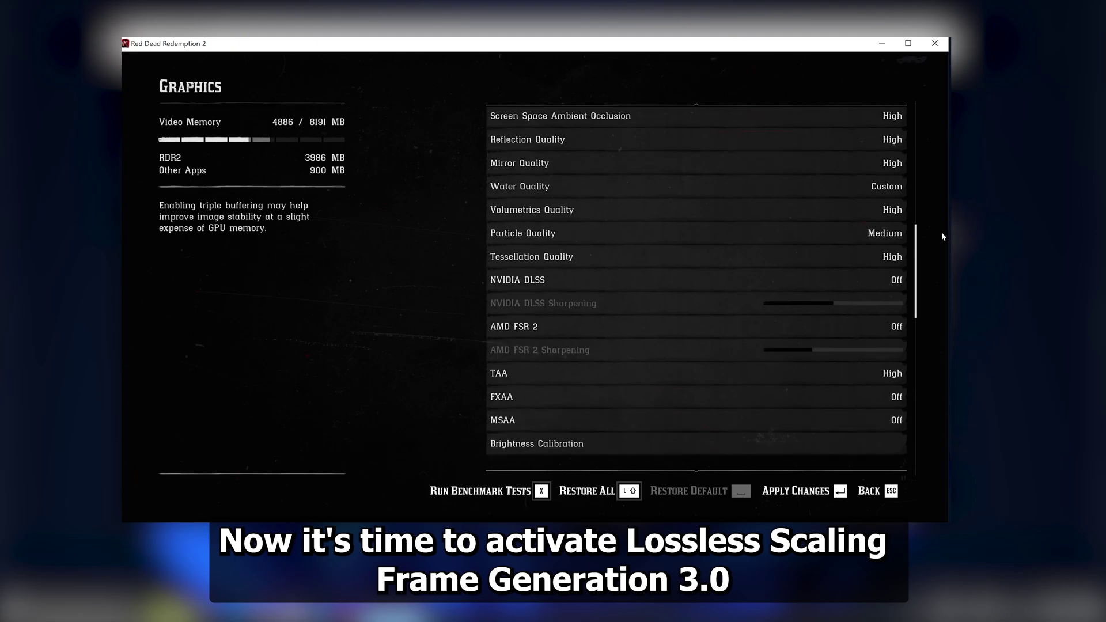
# Step: Set frame generation to LSFG 3.0, Fixed, multiplier 2, flow scale 75, WGC capture, queue target 1
pyautogui.scroll(7, 942, 231)
pyautogui.scroll(3, 939, 115)
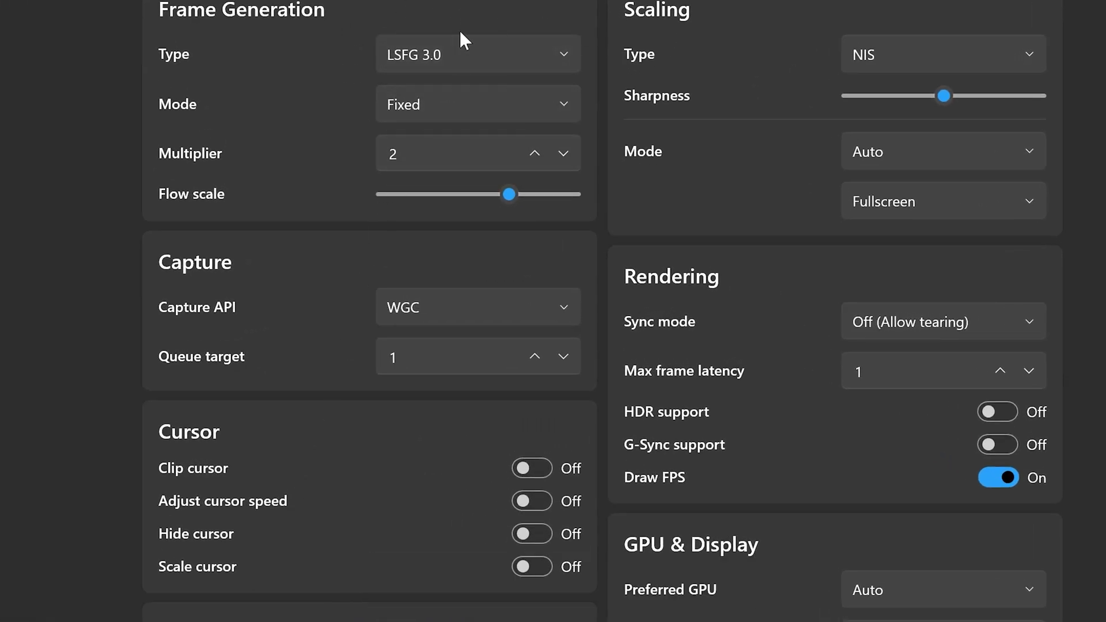
pyautogui.click(442, 57)
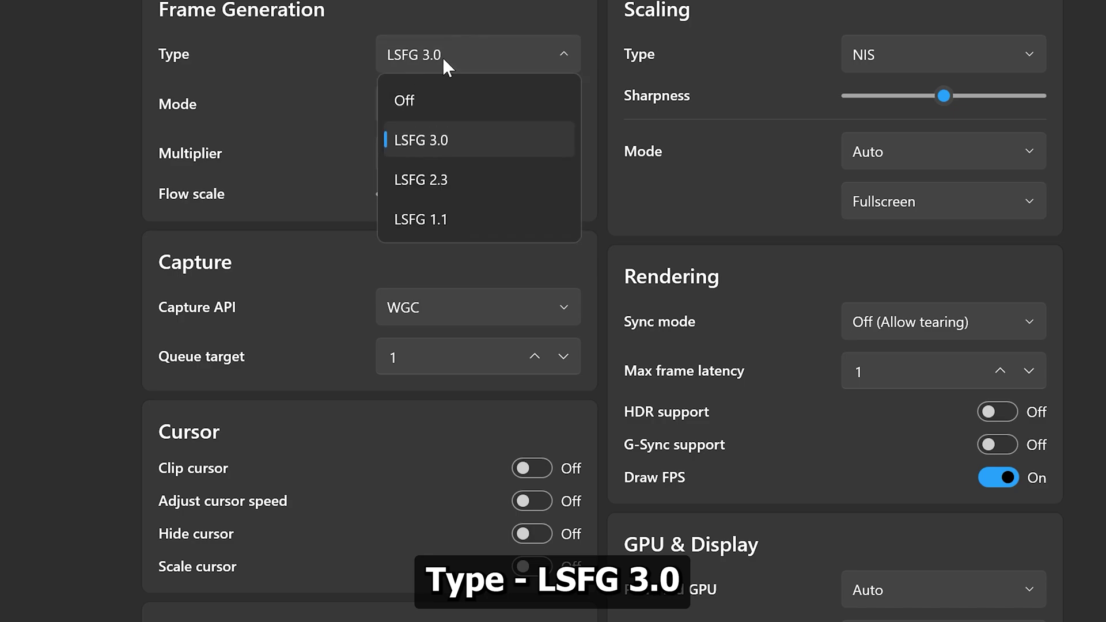
pyautogui.click(432, 147)
pyautogui.click(440, 105)
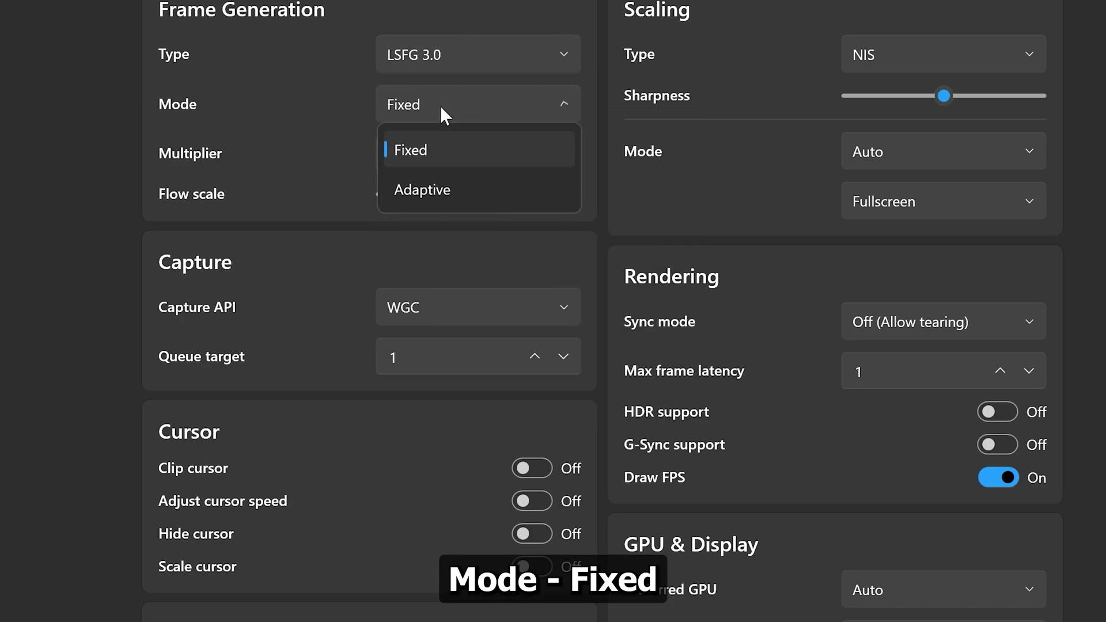
pyautogui.click(448, 153)
pyautogui.click(394, 154)
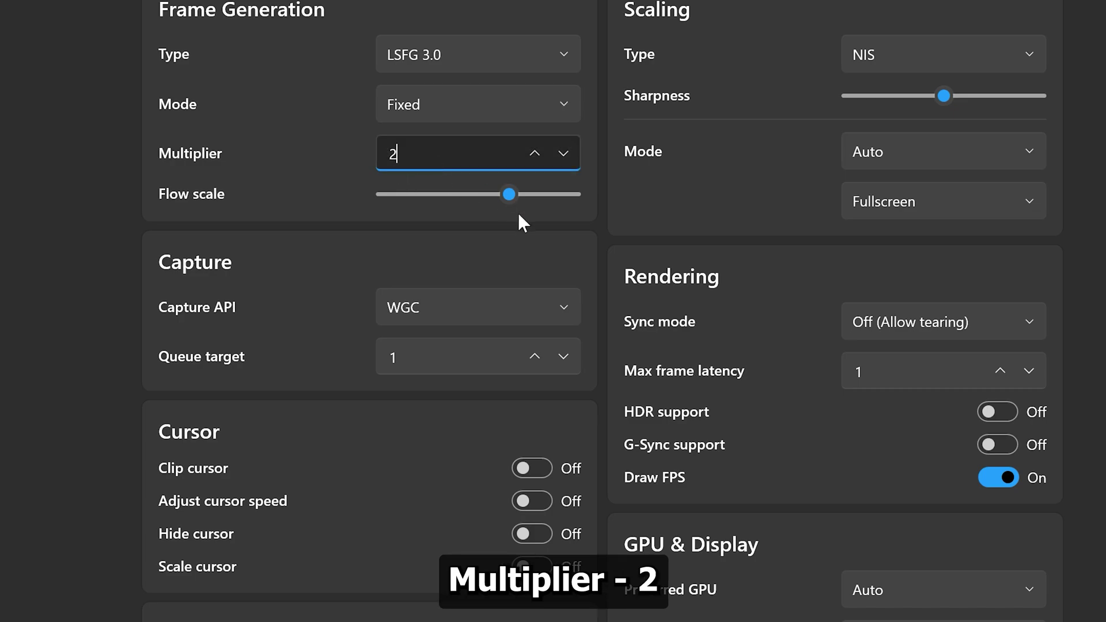
pyautogui.click(506, 194)
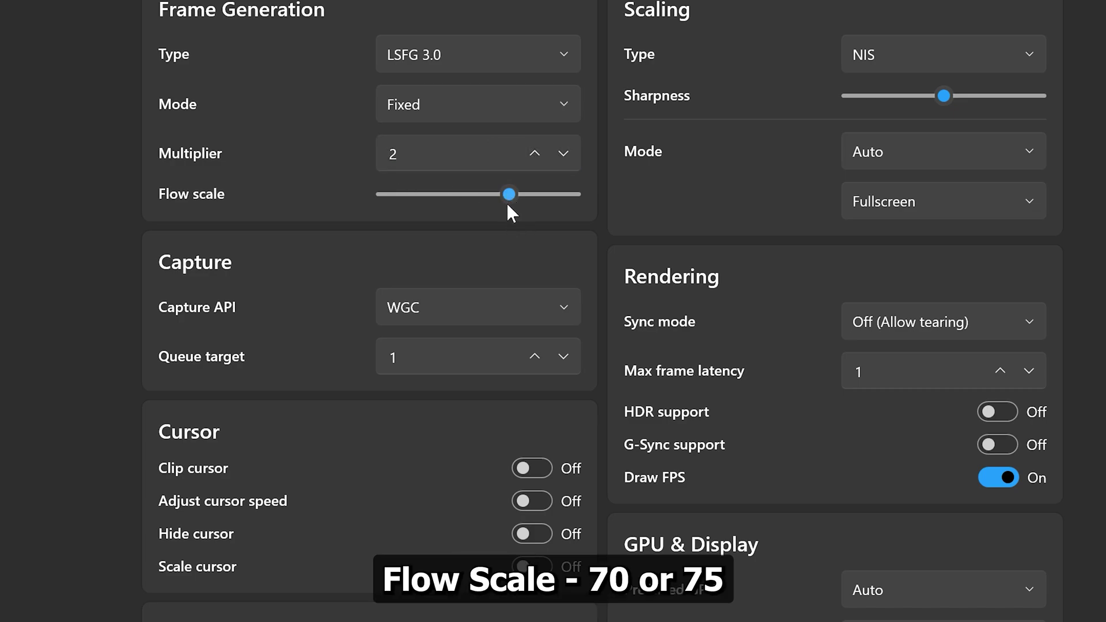
pyautogui.click(438, 307)
pyautogui.click(438, 397)
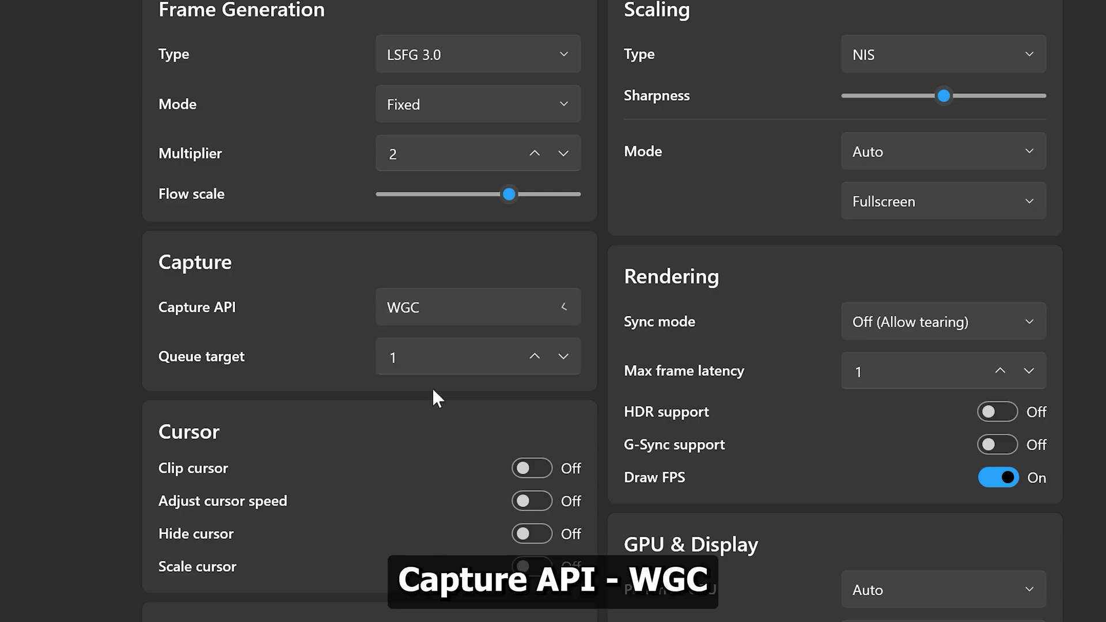
pyautogui.click(433, 358)
pyautogui.click(429, 441)
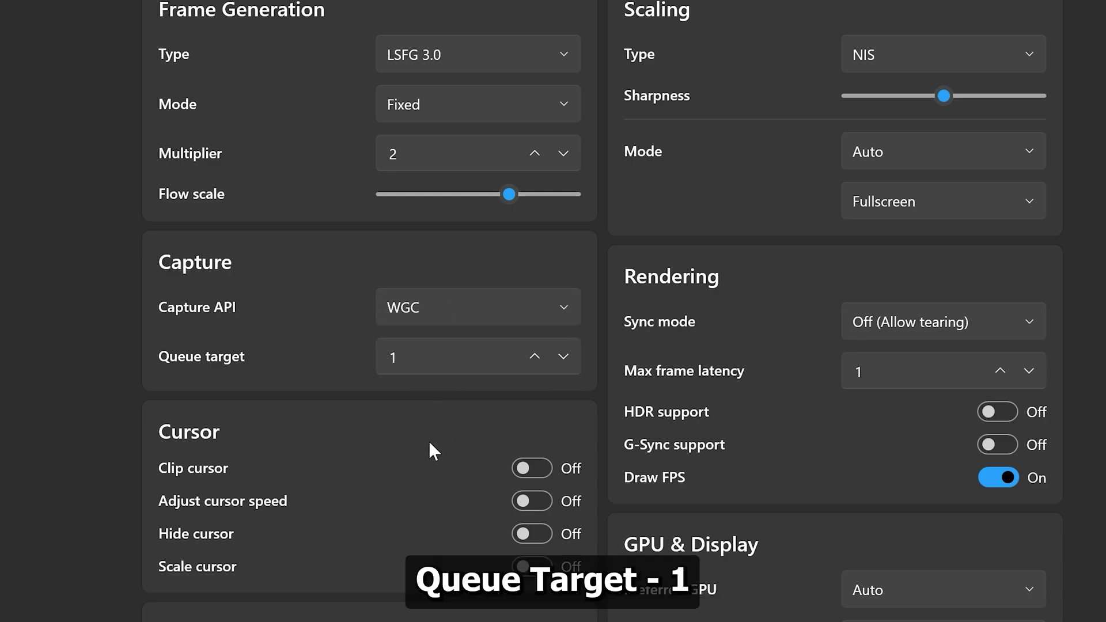
# Step: Set scaling to NIS with Auto mode and Fullscreen, and sync Off (Allow tearing)
pyautogui.click(898, 55)
pyautogui.click(889, 182)
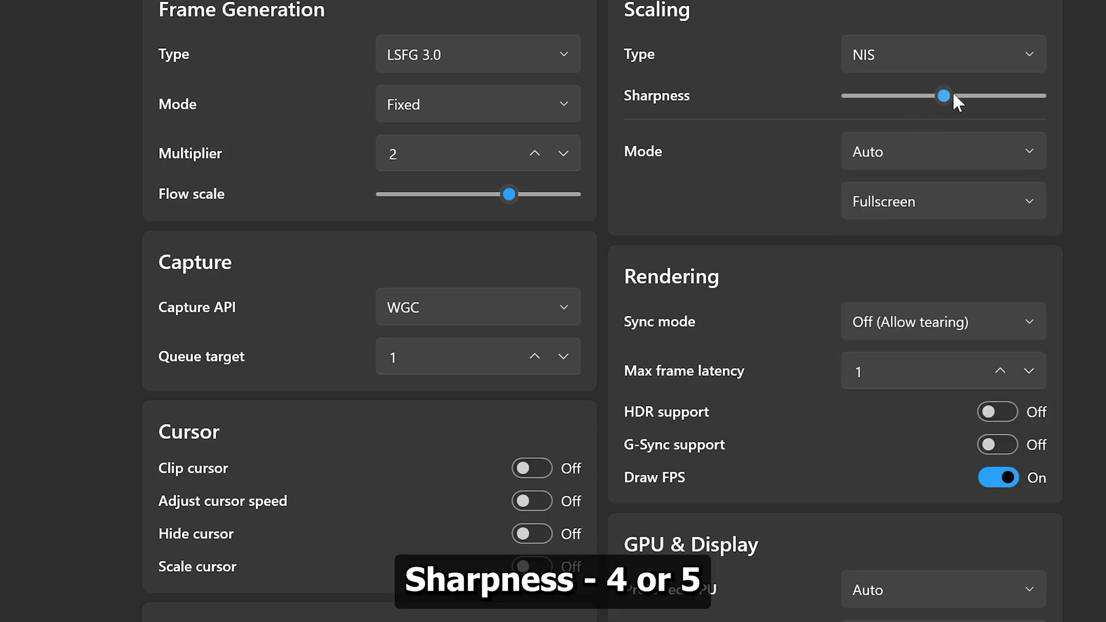
pyautogui.click(928, 155)
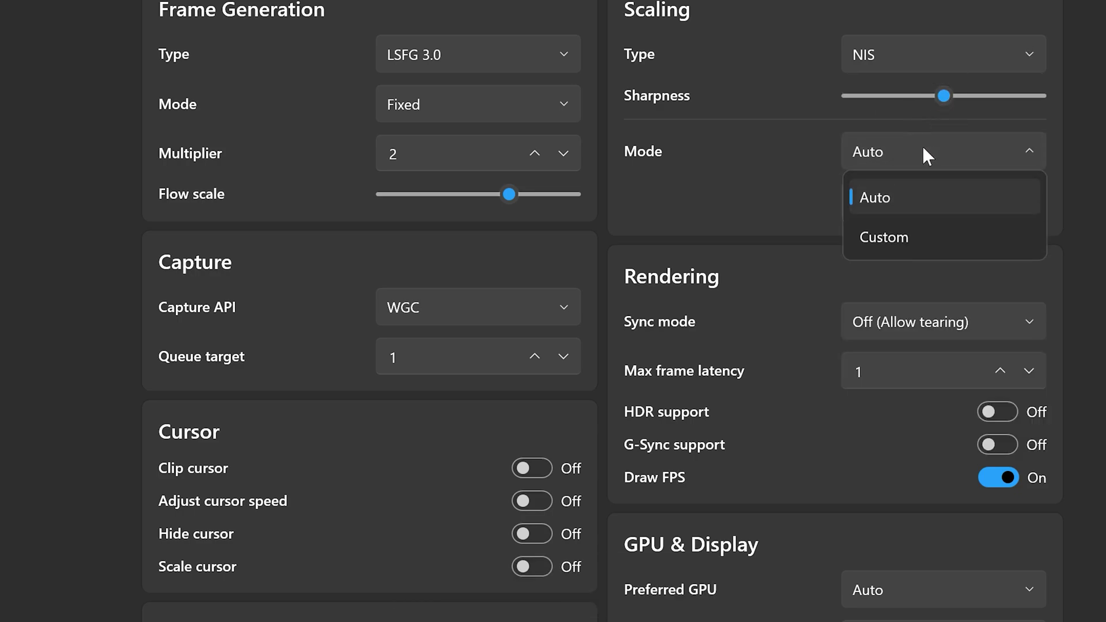
pyautogui.click(928, 155)
pyautogui.click(887, 204)
pyautogui.click(876, 288)
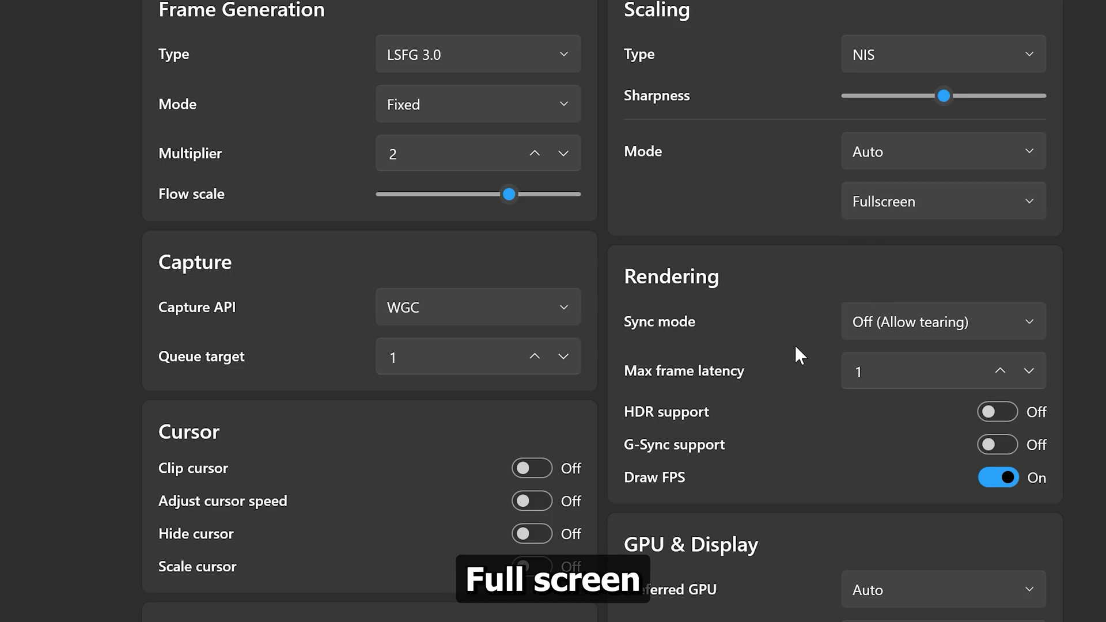
pyautogui.click(906, 321)
pyautogui.click(893, 373)
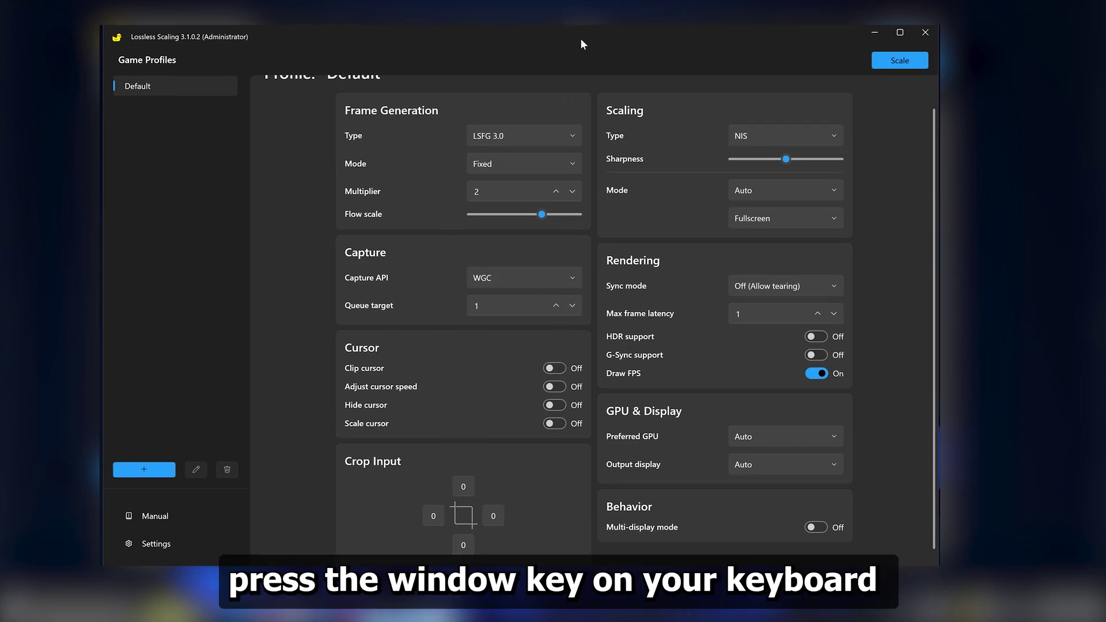
# Step: Start Lossless Scaling on the game and switch back to the Red Dead Redemption 2 window
pyautogui.click(899, 61)
pyautogui.hotkey('alt', 'Tab')
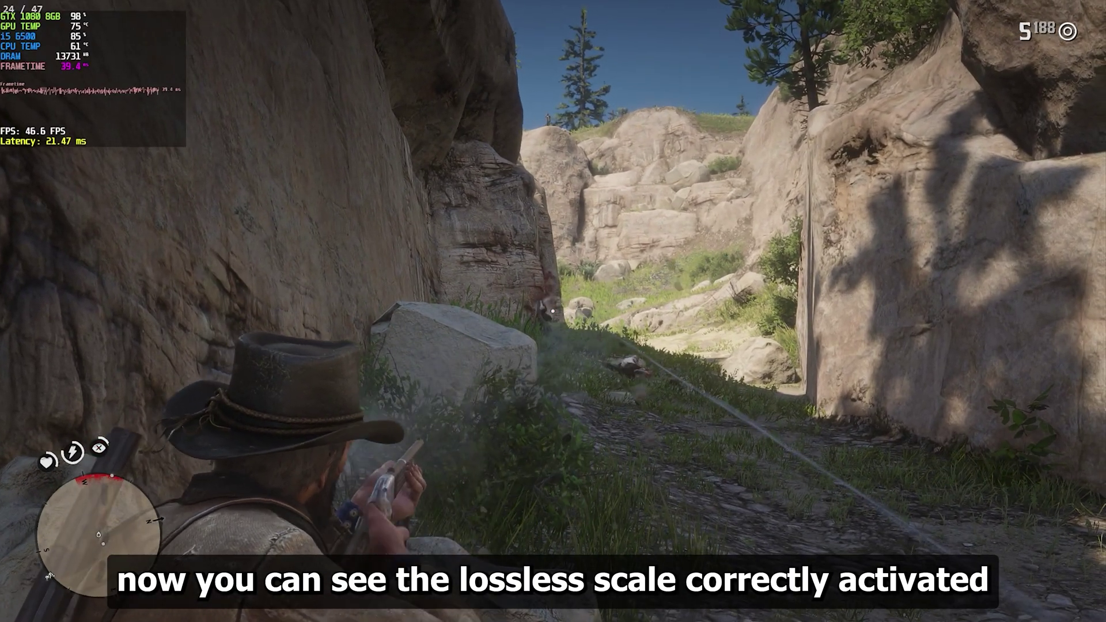
# Step: Shoot enemies in the canyon, reload, and take down a marked target with Dead Eye
pyautogui.click(553, 311)
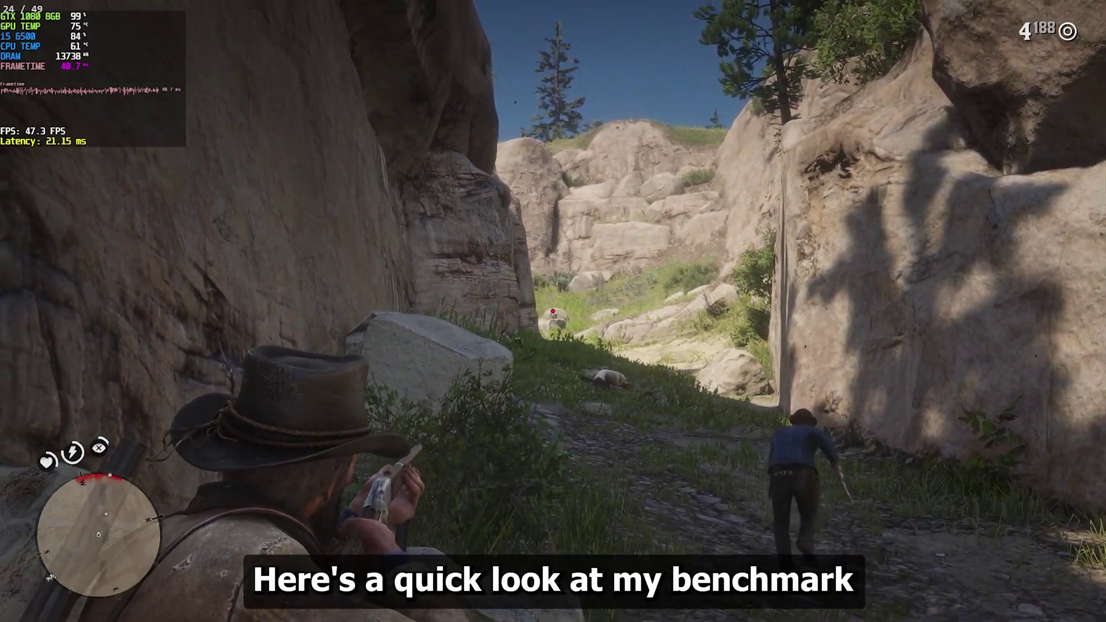
pyautogui.click(553, 311)
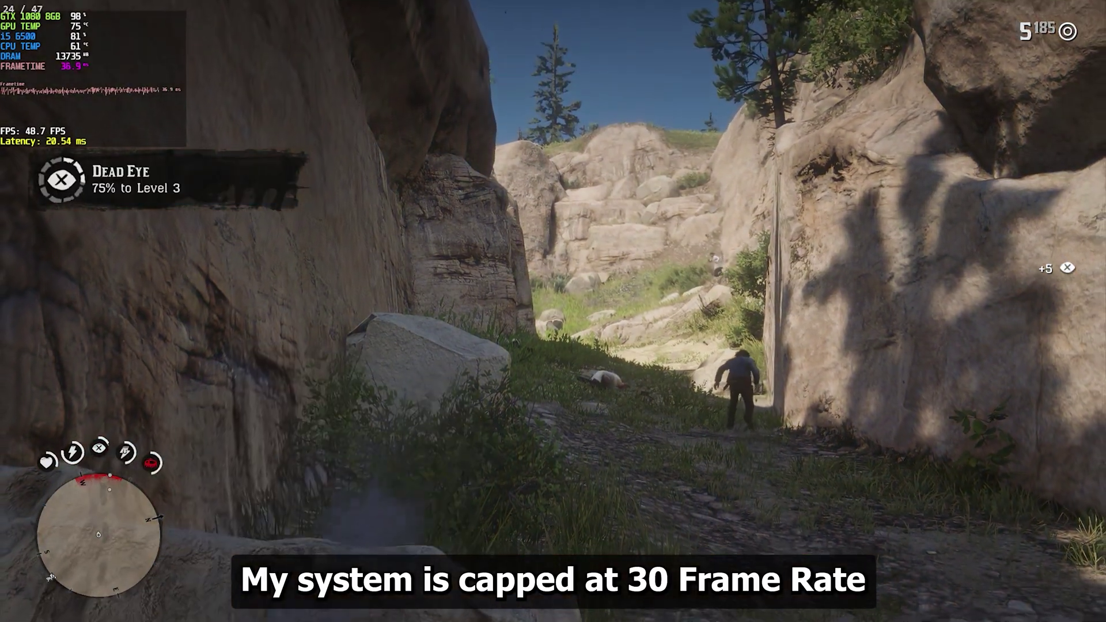
pyautogui.press('w')
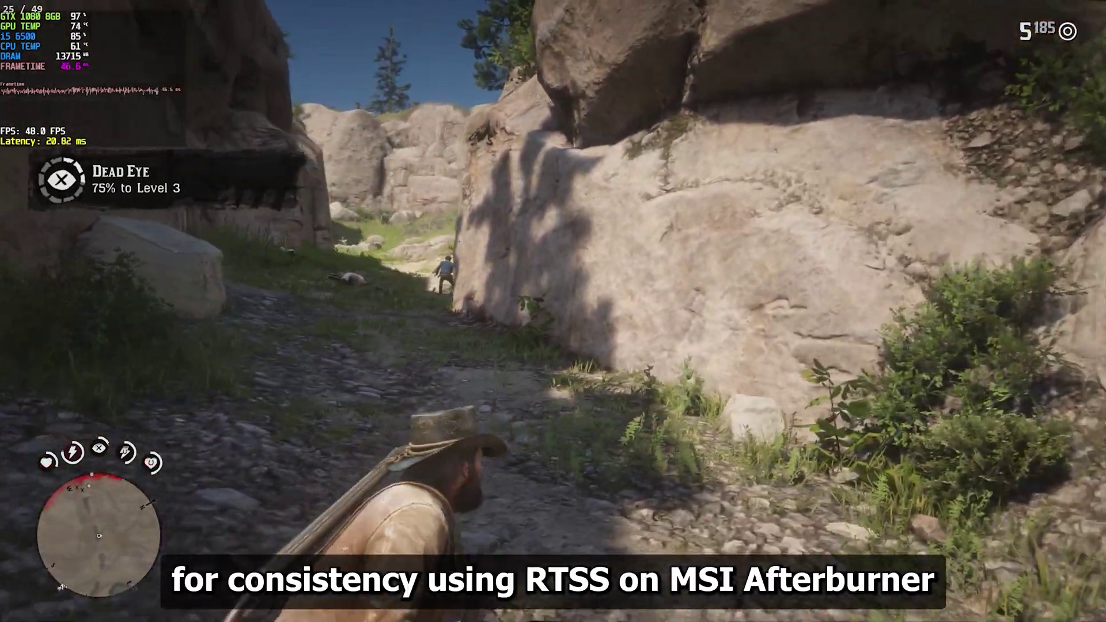
pyautogui.press('r')
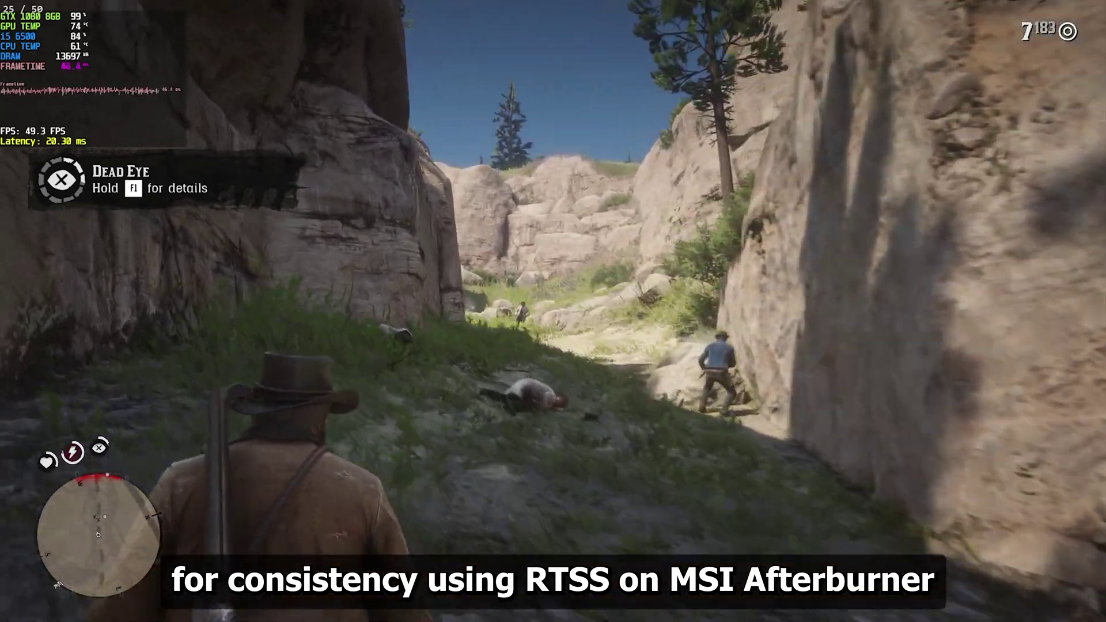
pyautogui.rightClick(553, 311)
pyautogui.press('e')
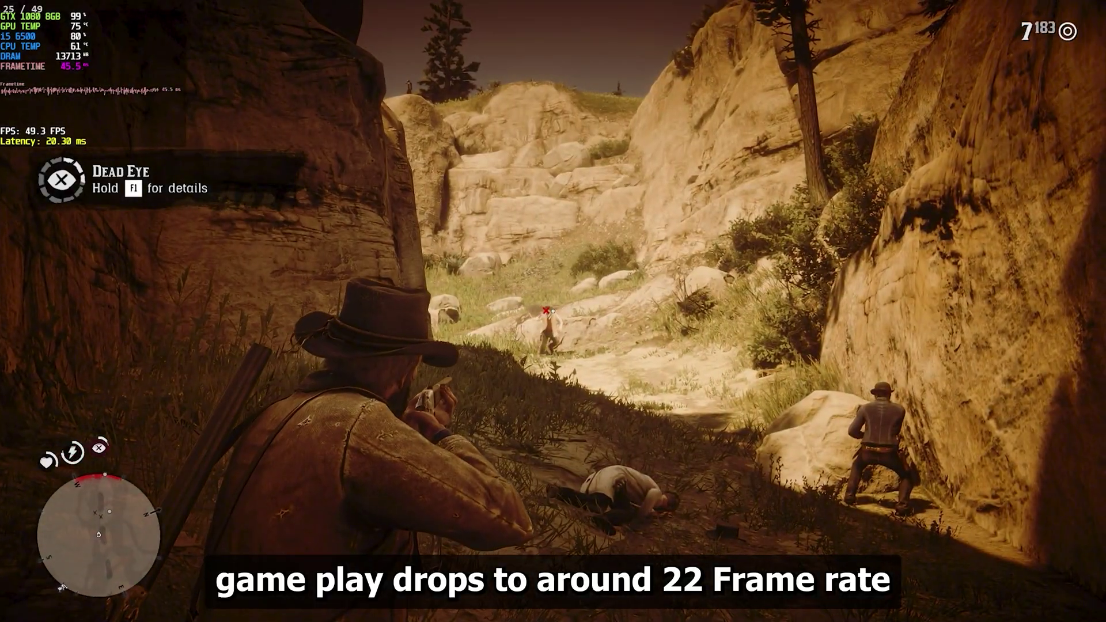
pyautogui.click(553, 311)
pyautogui.click(553, 311)
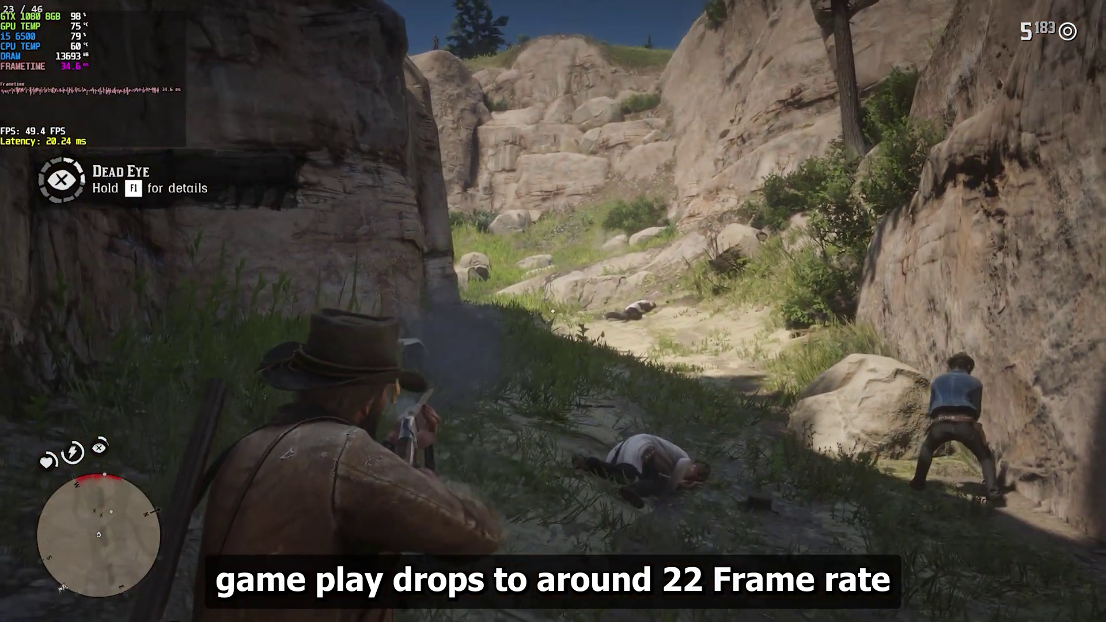
# Step: Advance along the canyon using Dead Eye and shoot the enemies by the rocks
pyautogui.press('w')
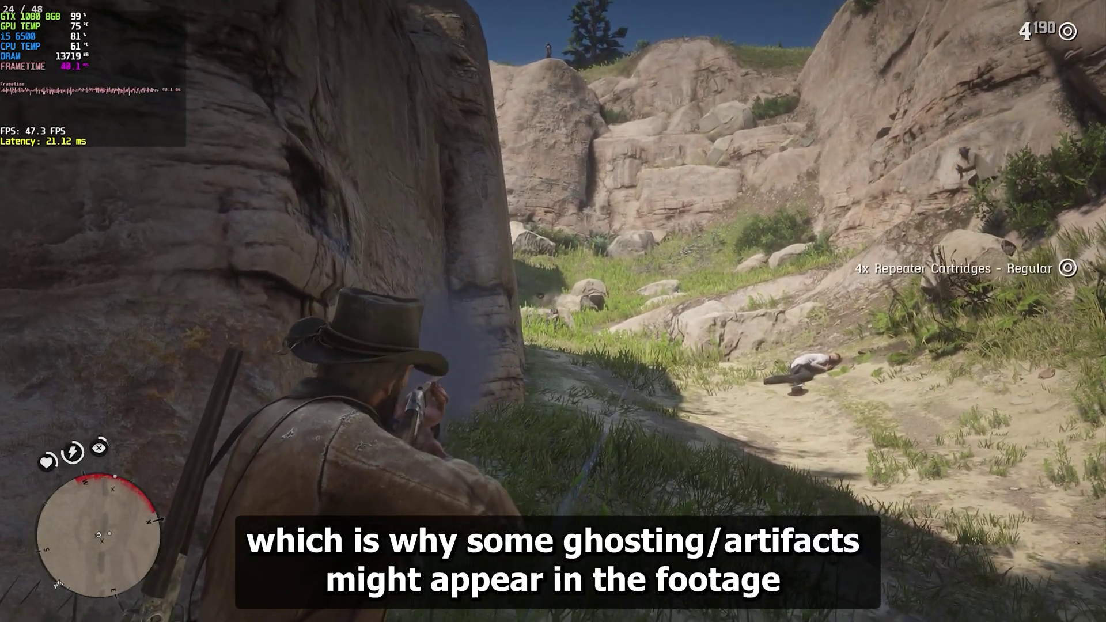
pyautogui.press('e')
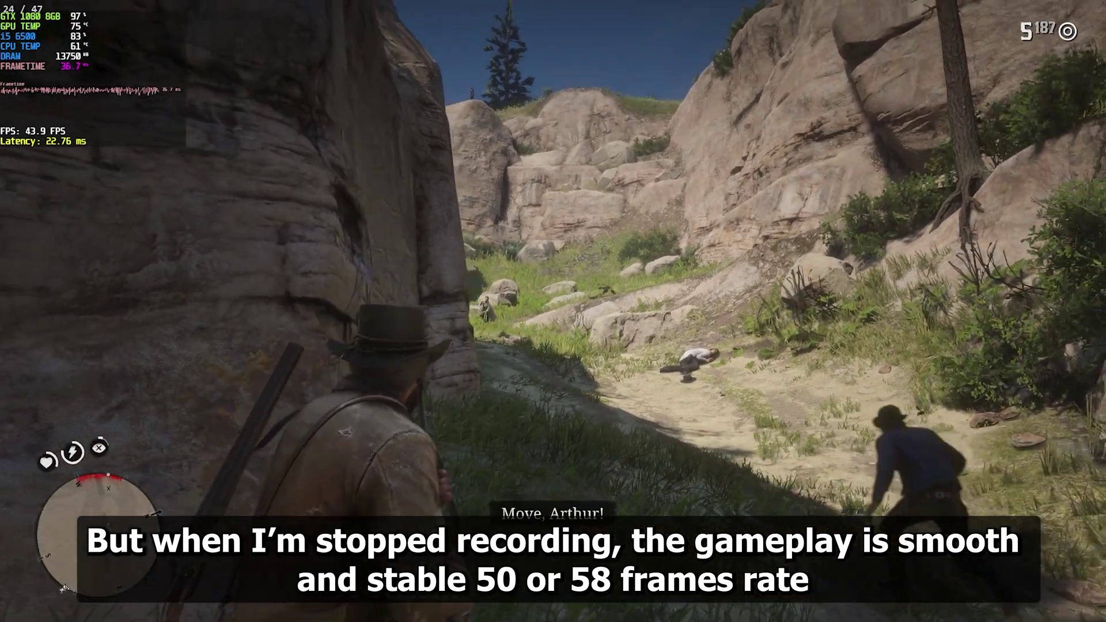
pyautogui.press('w')
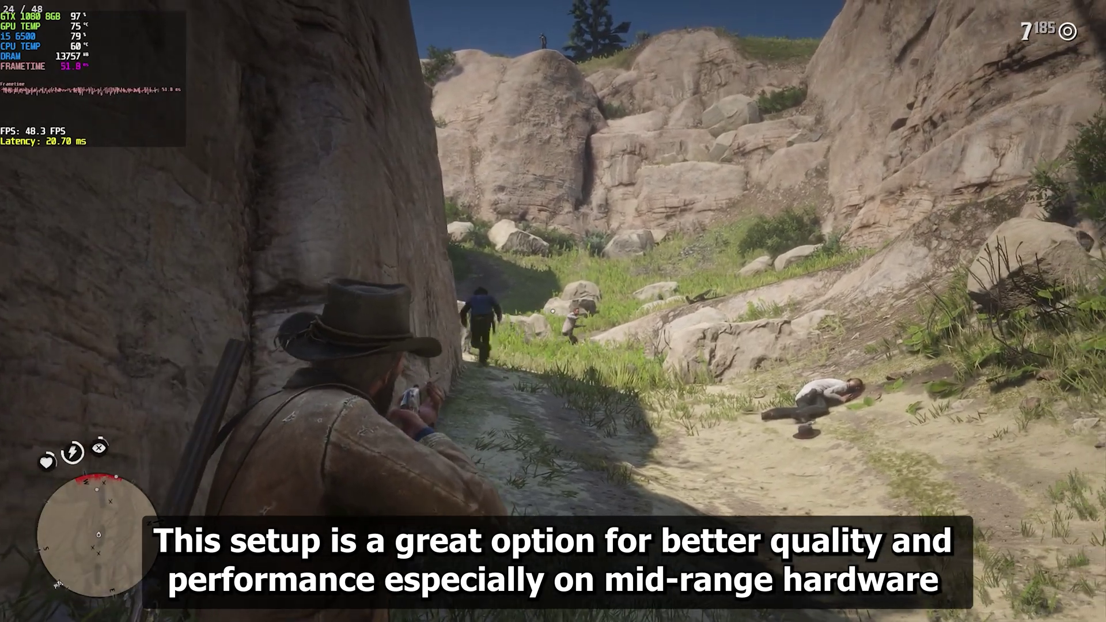
pyautogui.press('e')
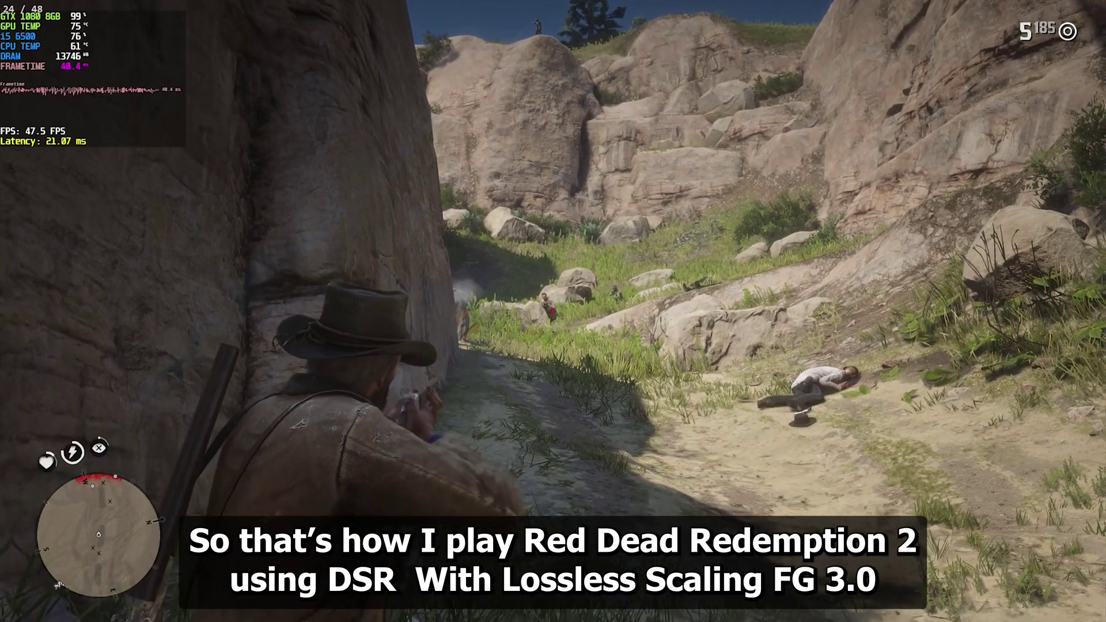
pyautogui.click(552, 311)
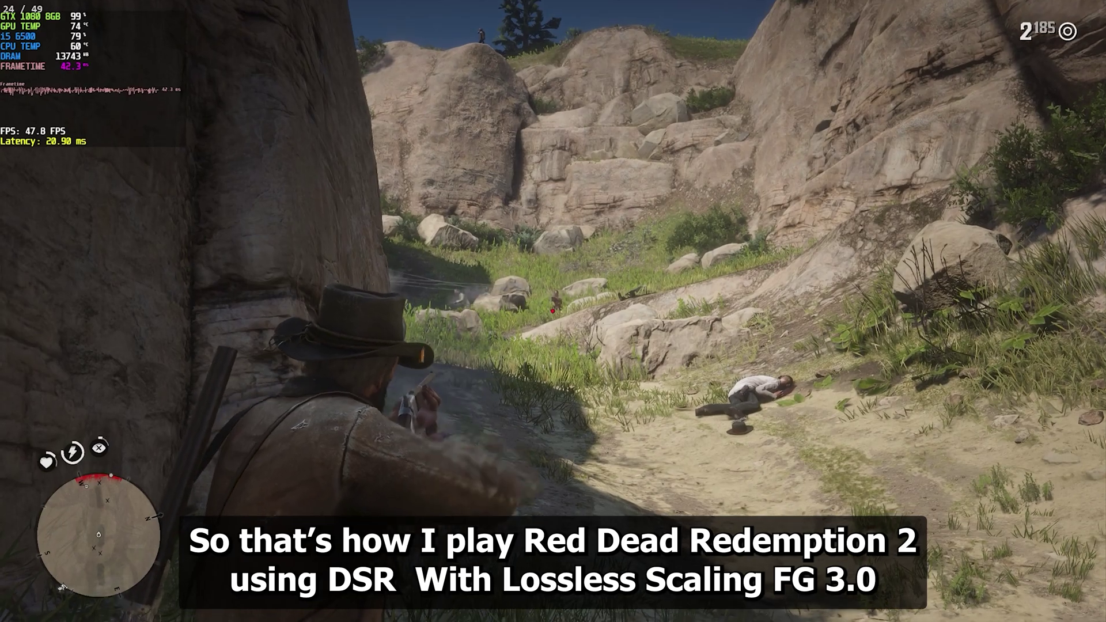
pyautogui.click(552, 311)
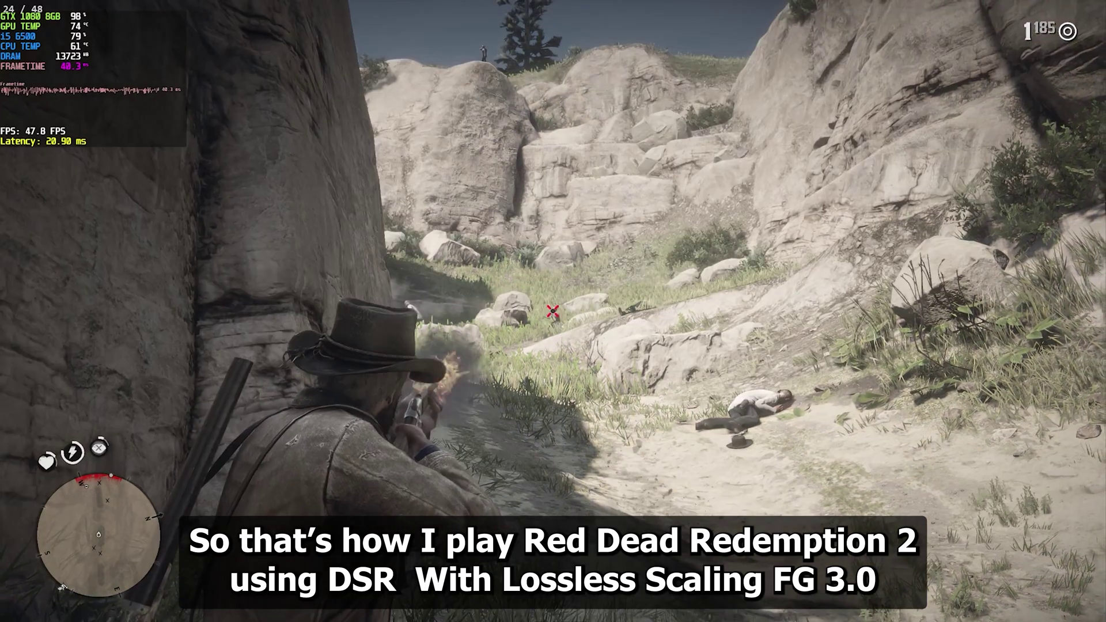